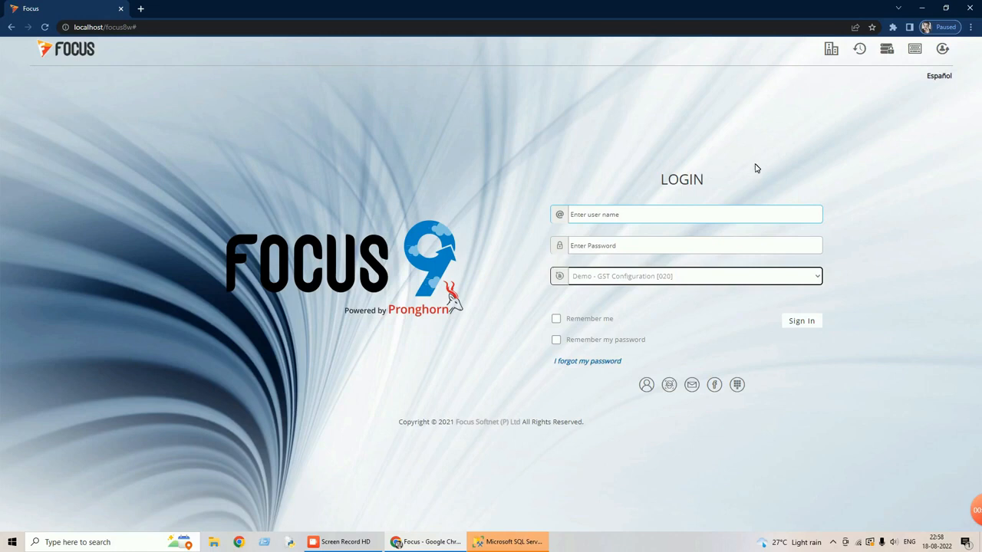
Sign in to the Demo - GST Configuration company with the user name and the account password.
left_click(610, 218)
type("su")
key("Tab")
type("s")
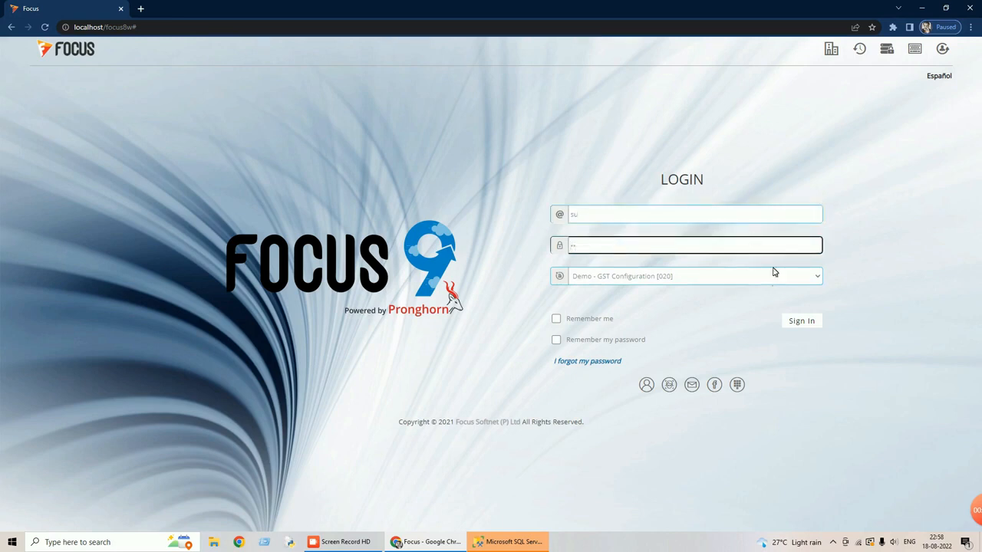
left_click(797, 322)
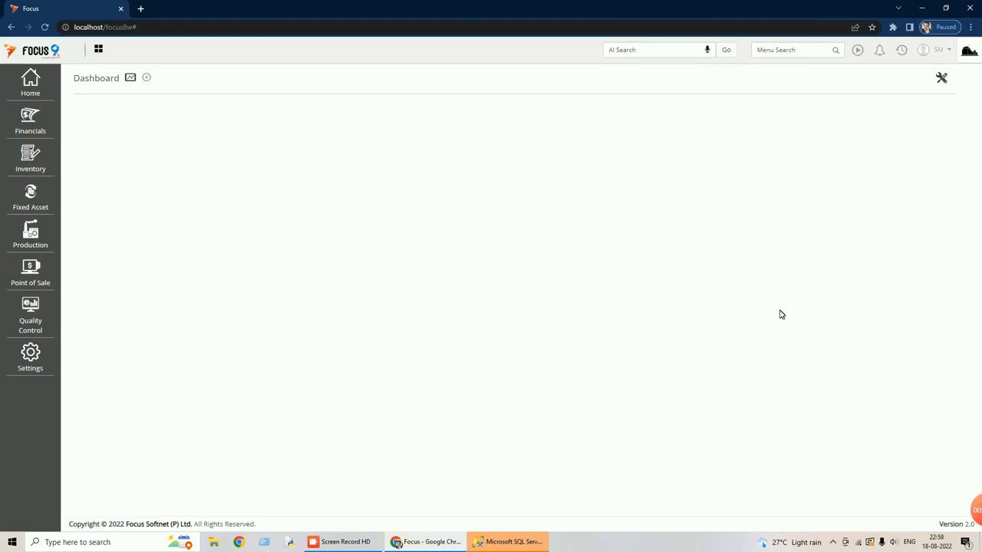
Activate GST in the Settings Wizard, update the settings and close the wizard.
left_click(29, 128)
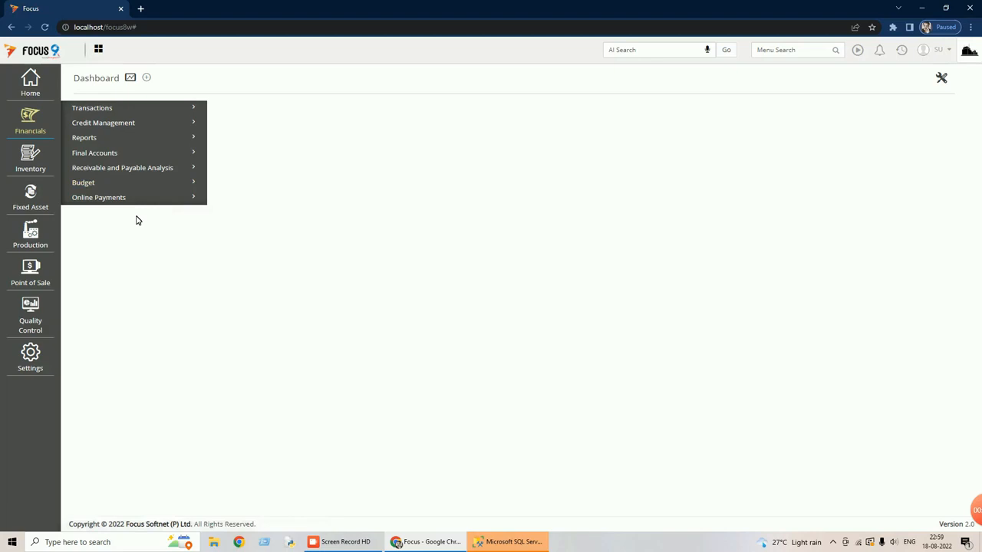
left_click(31, 361)
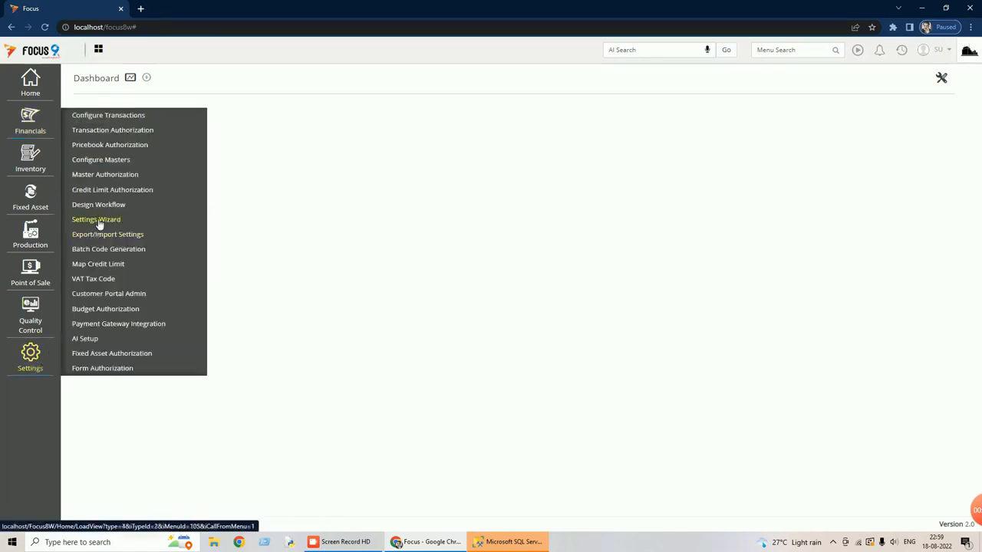
left_click(96, 220)
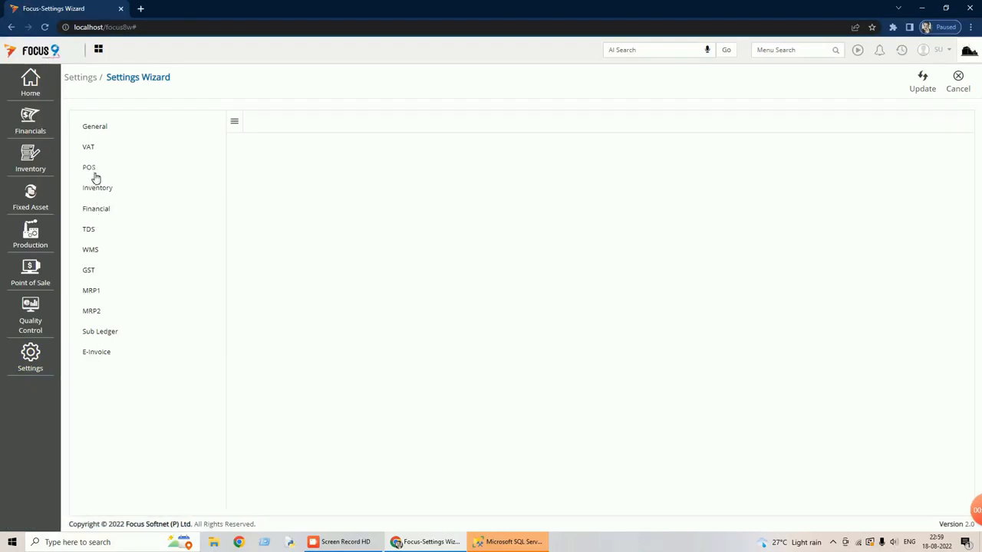
left_click(89, 273)
left_click(239, 142)
left_click(923, 87)
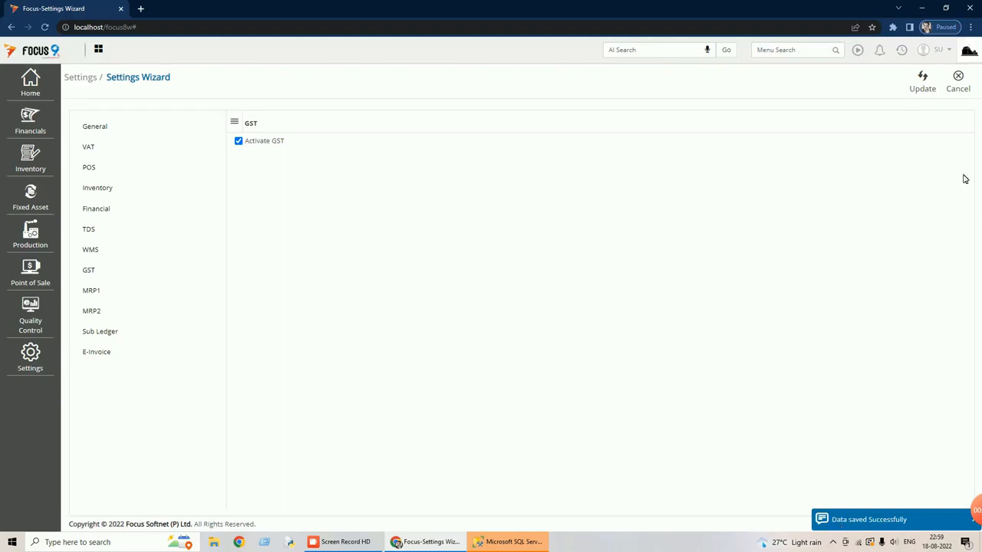
left_click(959, 88)
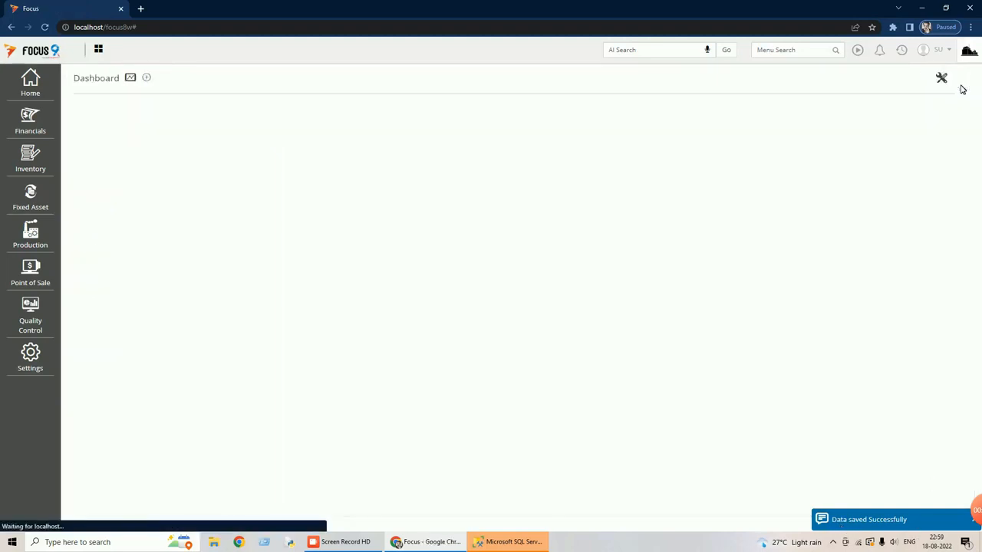
Log out and sign back in to the Demo - GST Configuration company with the user name and account password.
left_click(949, 52)
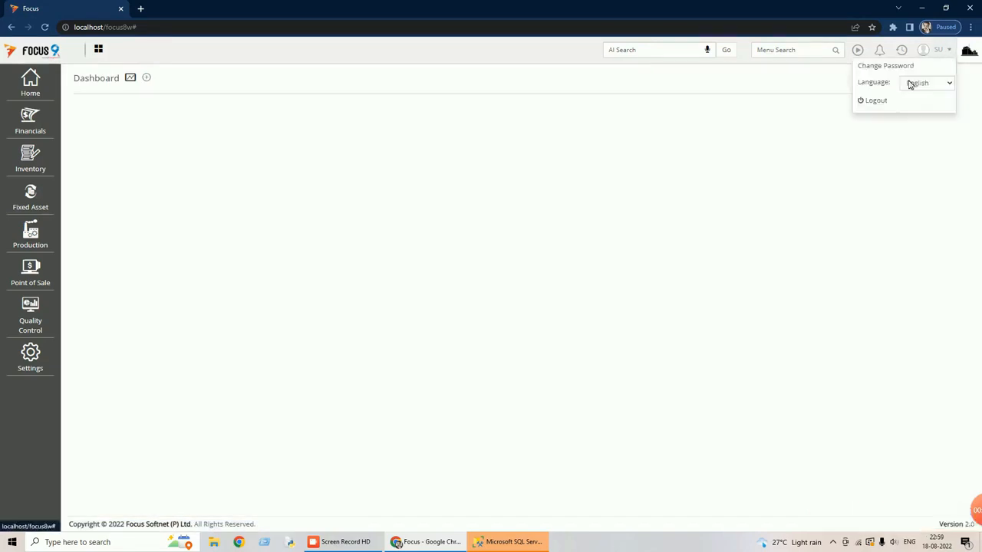
left_click(886, 101)
type("su")
key("Tab")
type("su")
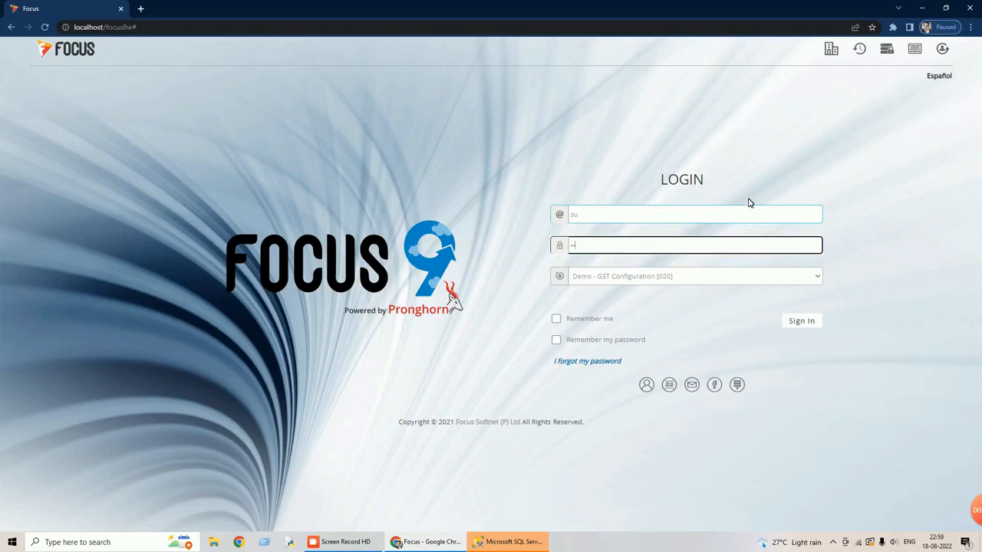
left_click(798, 323)
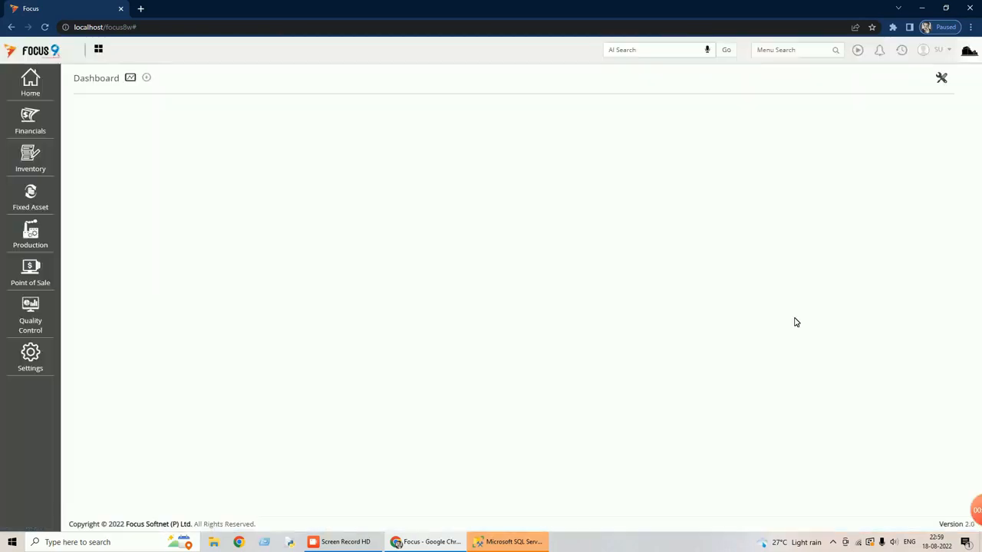
Open the GST preferences under Financials > Statutory, check the State Name choices and close the preferences.
left_click(33, 121)
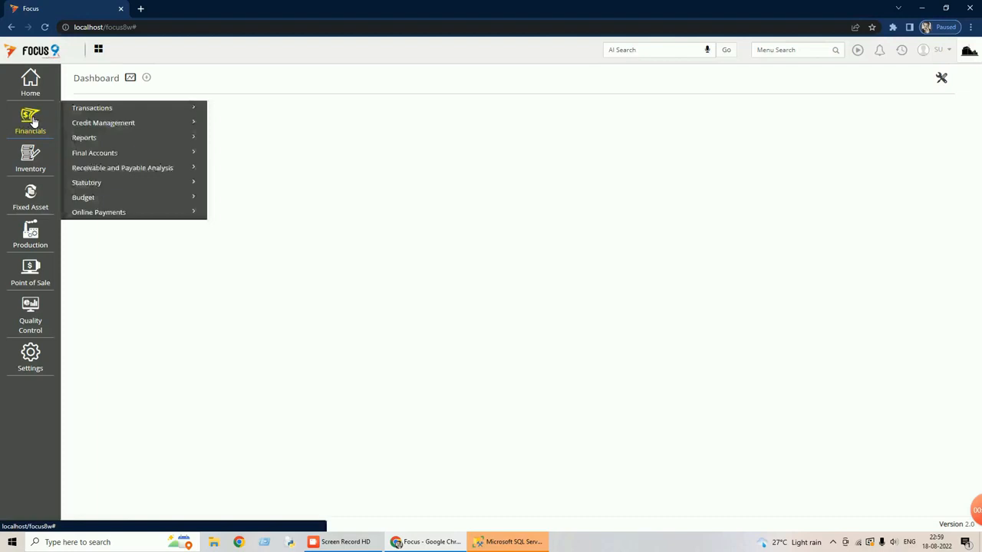
left_click(100, 187)
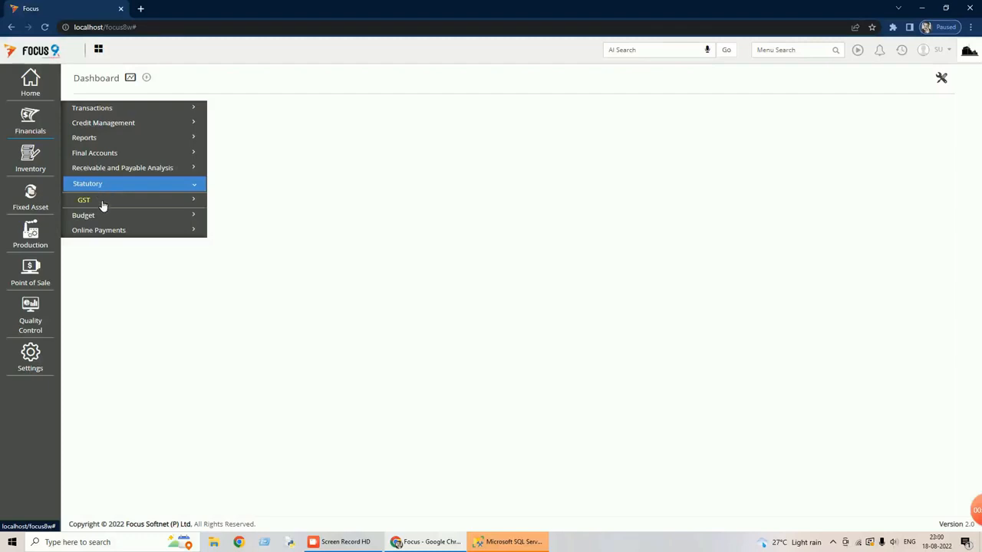
left_click(103, 204)
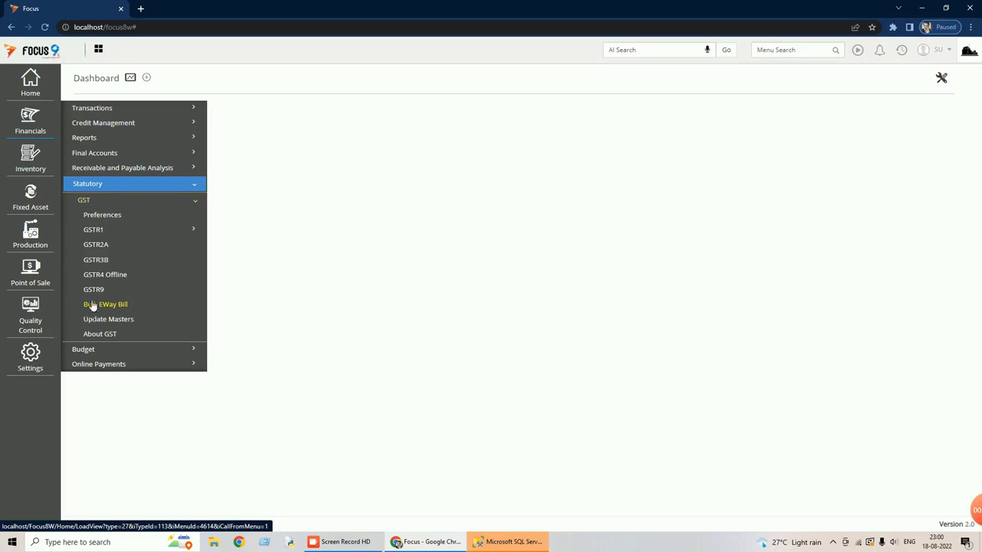
left_click(106, 214)
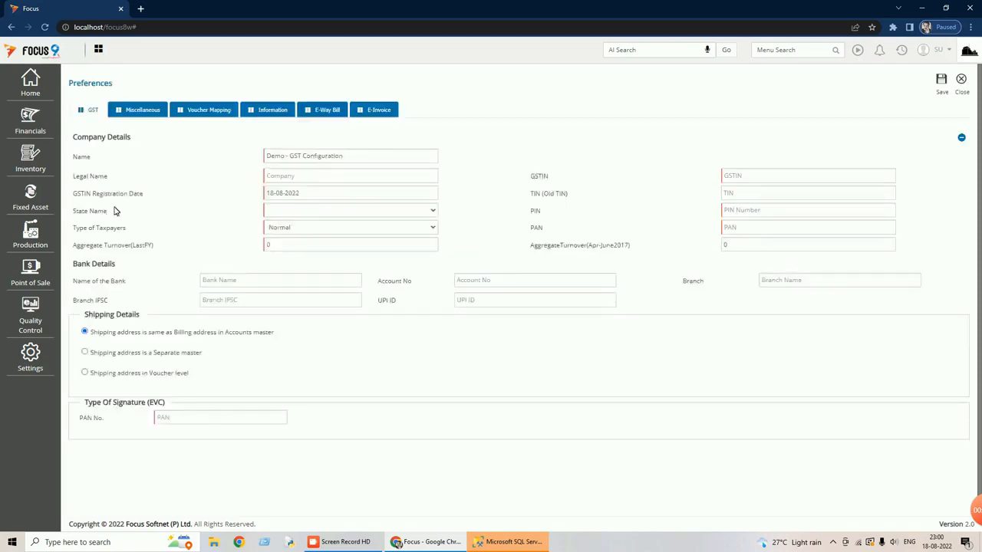
left_click(434, 214)
left_click(435, 214)
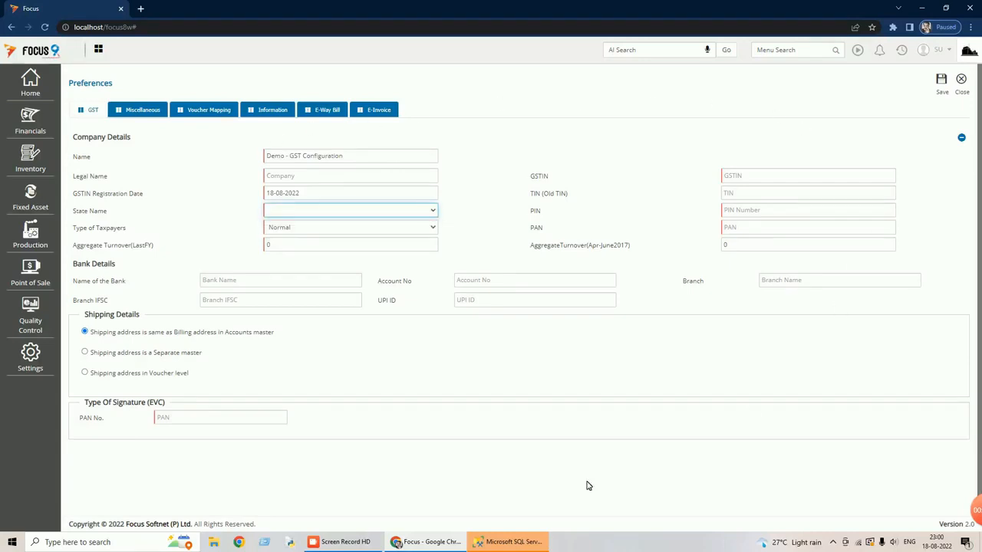
left_click(966, 88)
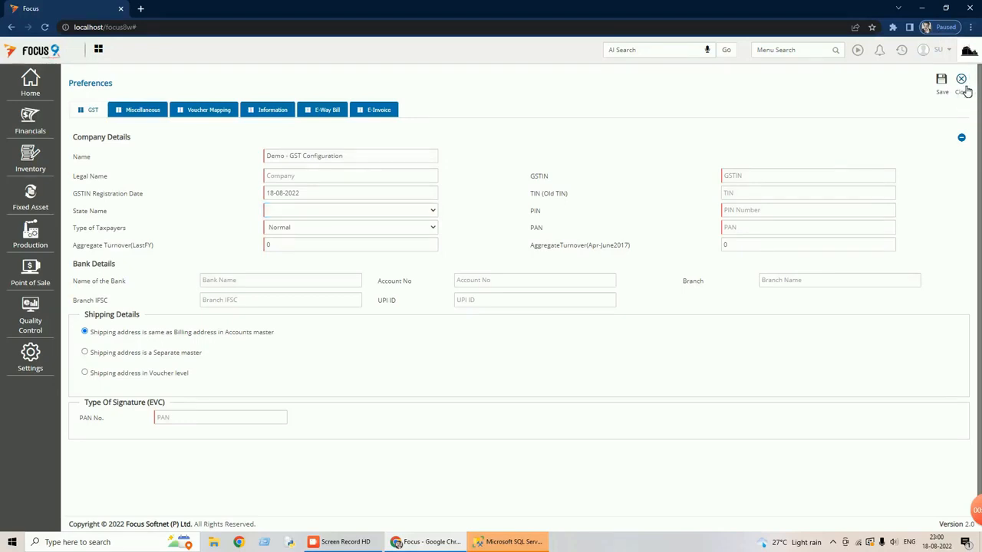
left_click(966, 89)
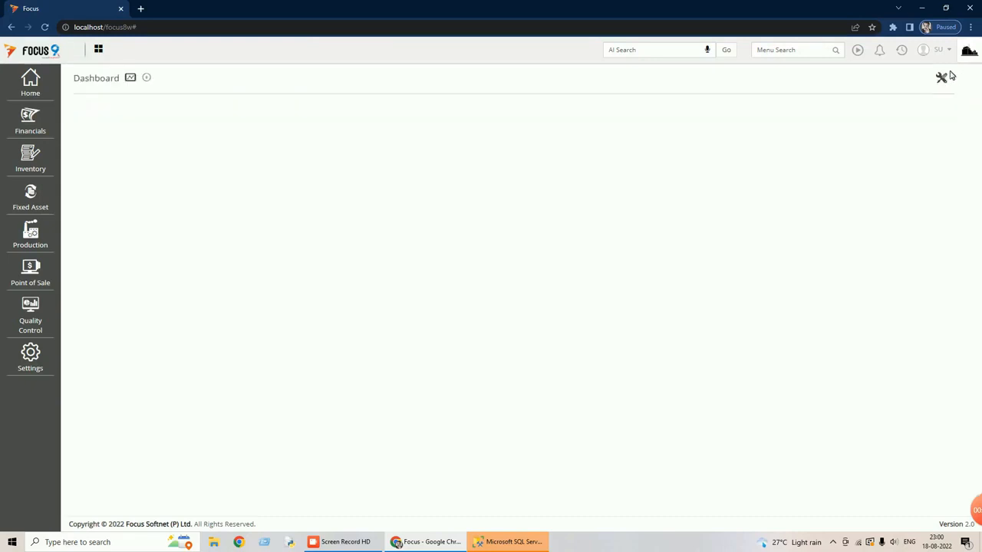
Create a City master record named Hyderabad with code Hyd and state TELANGANA, save it and close the City master.
type("city")
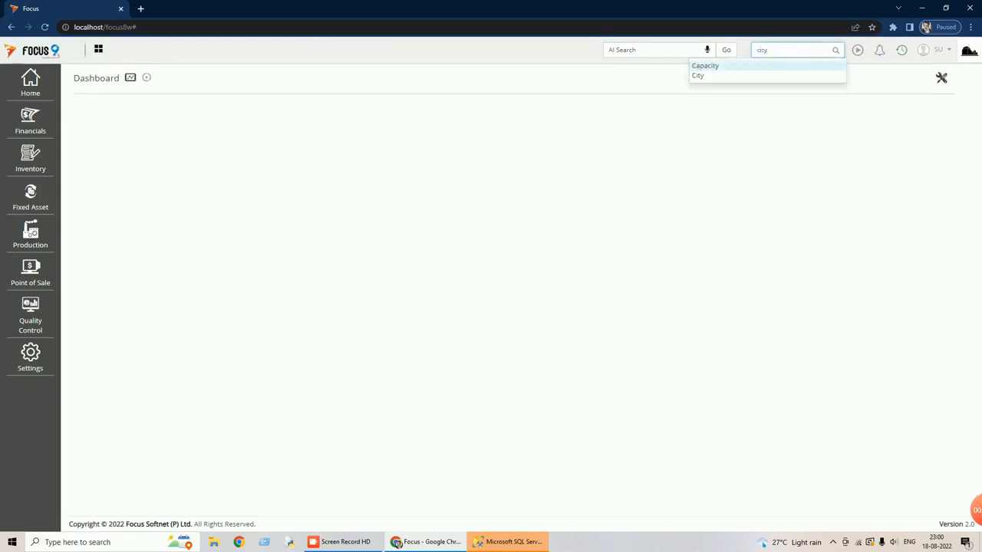
left_click(703, 78)
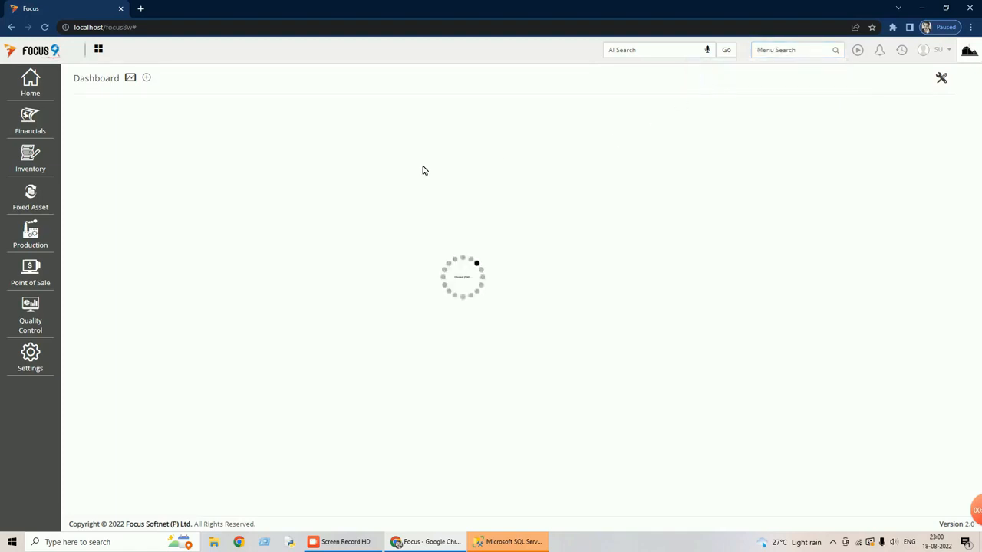
left_click(767, 80)
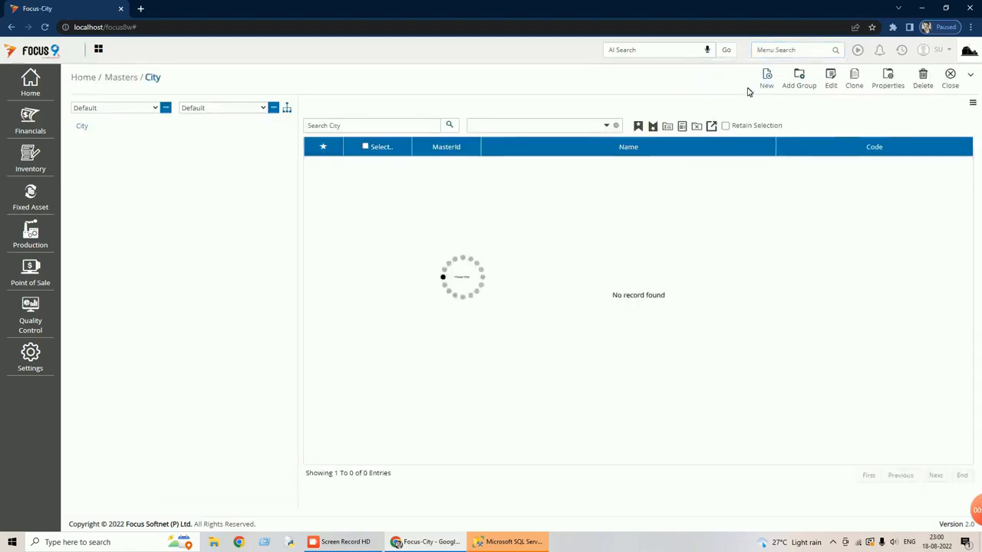
type("Hyderabad")
key("Tab")
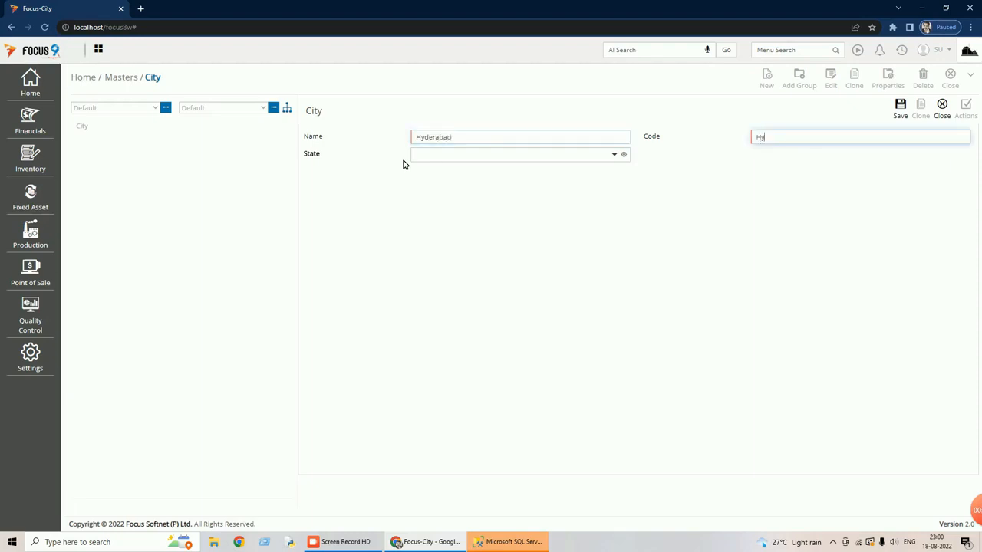
key("Tab")
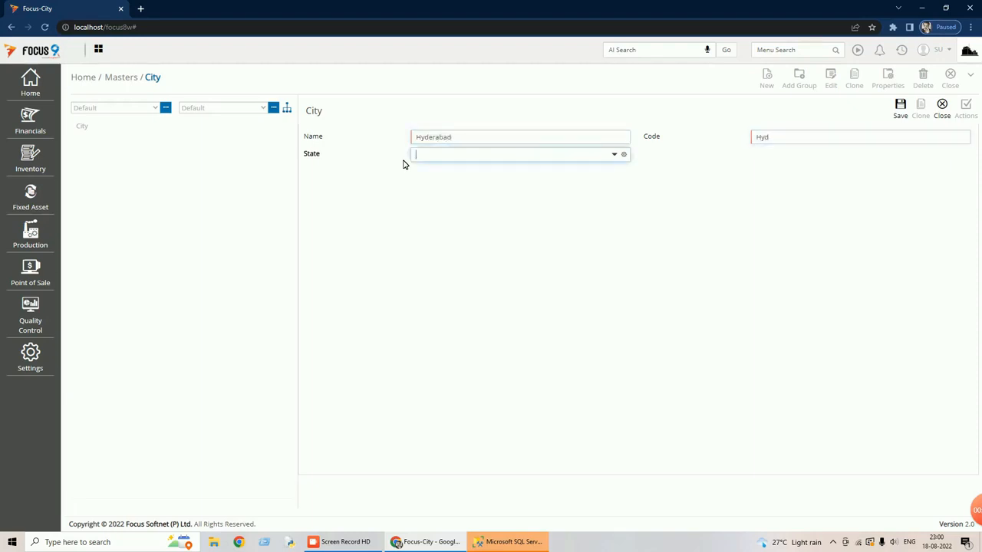
type("te")
key("Return")
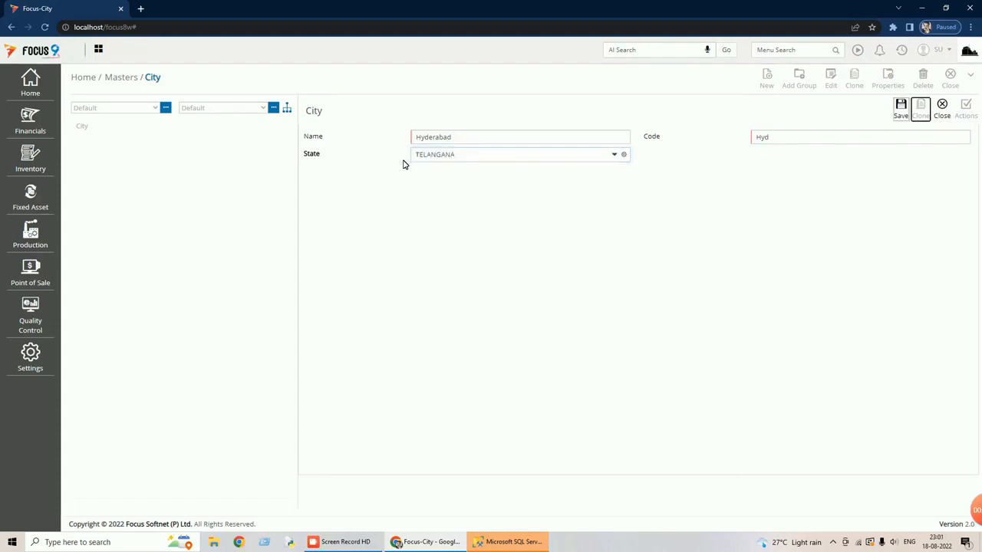
left_click(905, 107)
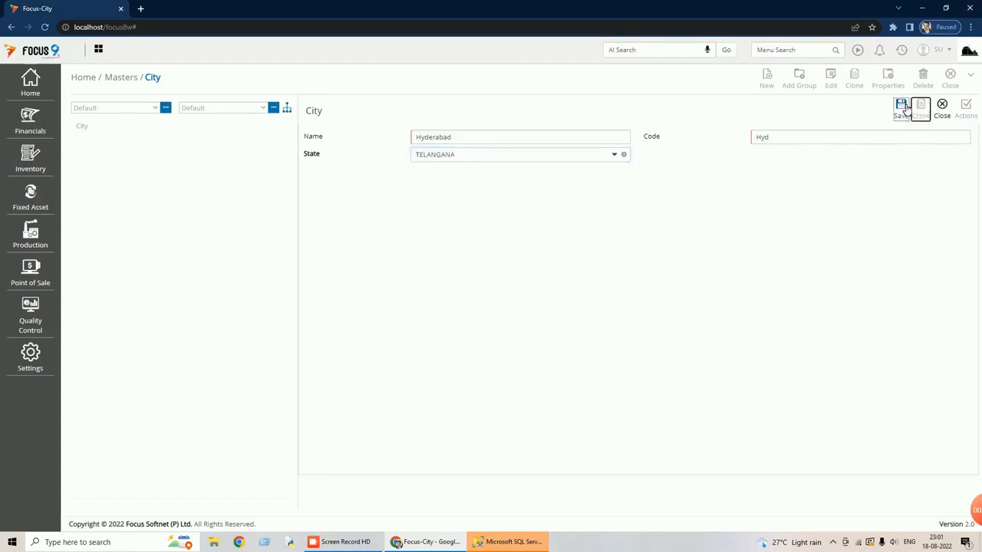
left_click(949, 111)
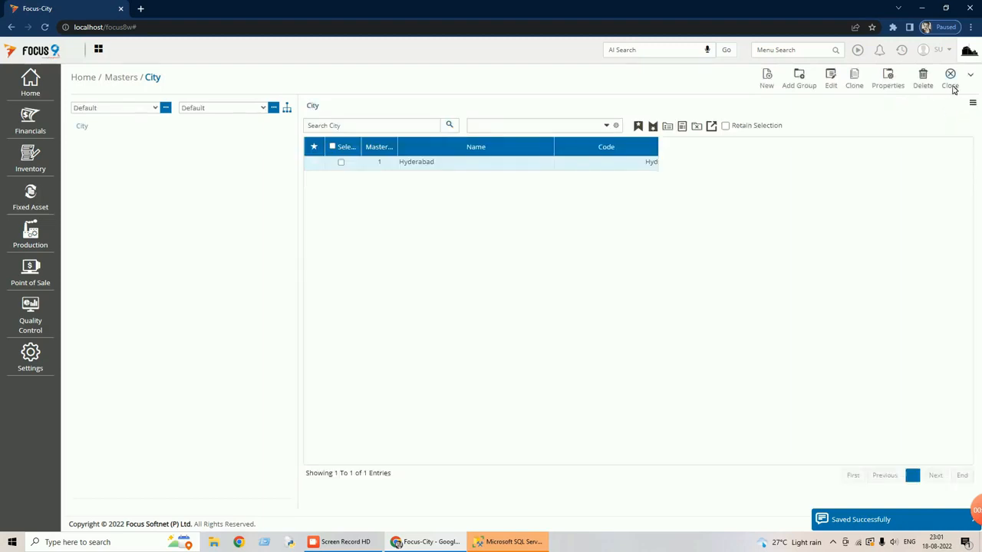
left_click(951, 85)
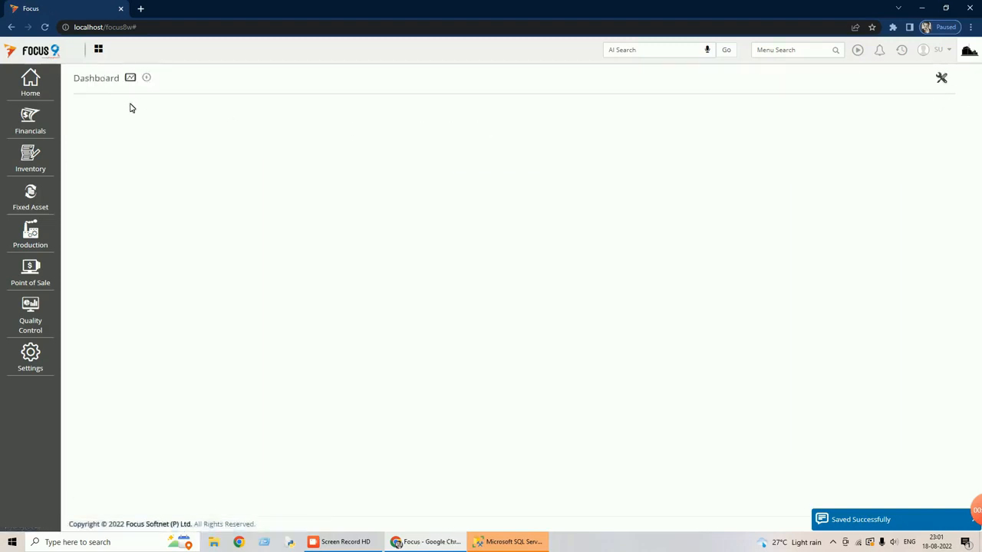
Log out after adding the city and sign in again with the user name and account password.
left_click(942, 52)
left_click(875, 101)
type("su")
key("Tab")
type("s")
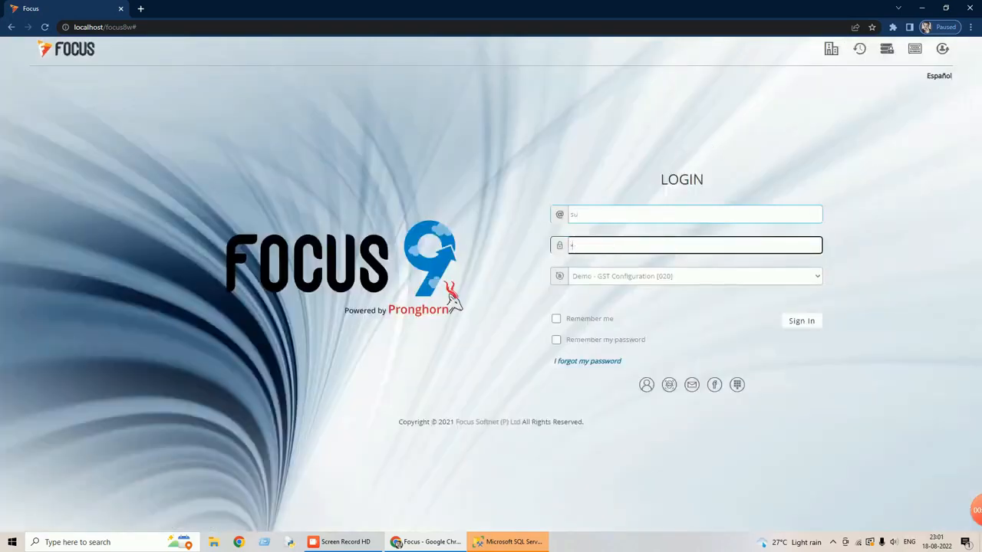
type("u")
left_click(790, 321)
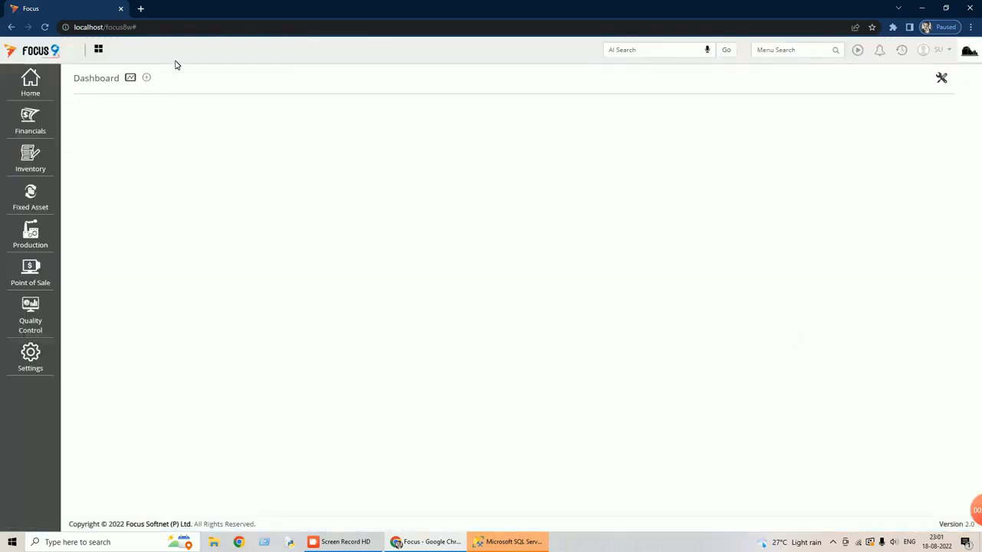
Reopen the GST preferences under Financials > Statutory and choose Normal as the type of taxpayers.
left_click(29, 126)
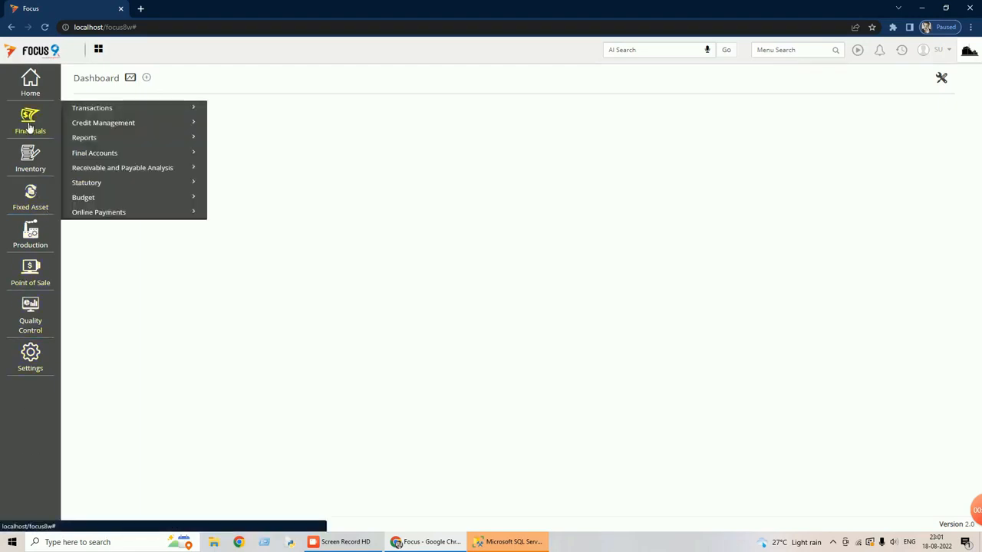
left_click(94, 184)
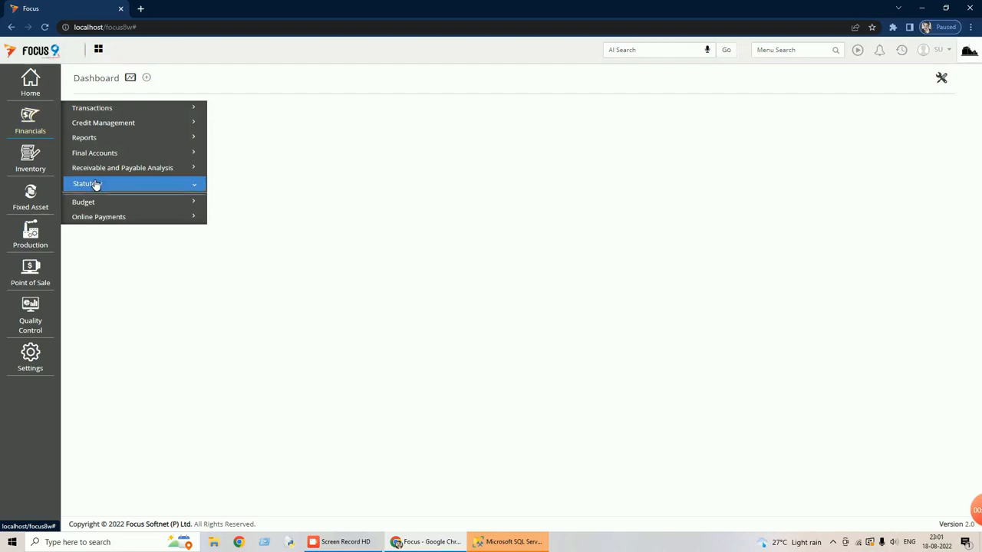
left_click(106, 203)
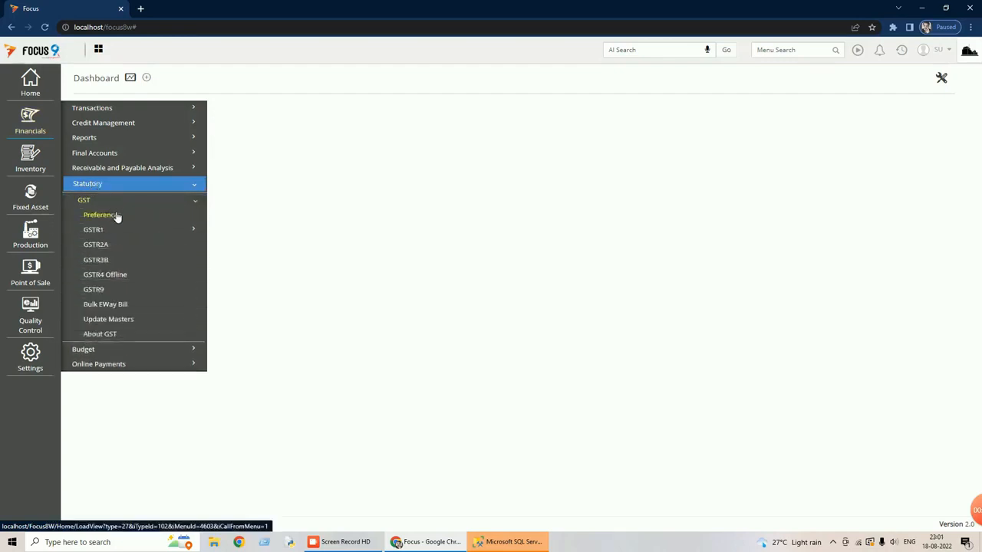
left_click(120, 215)
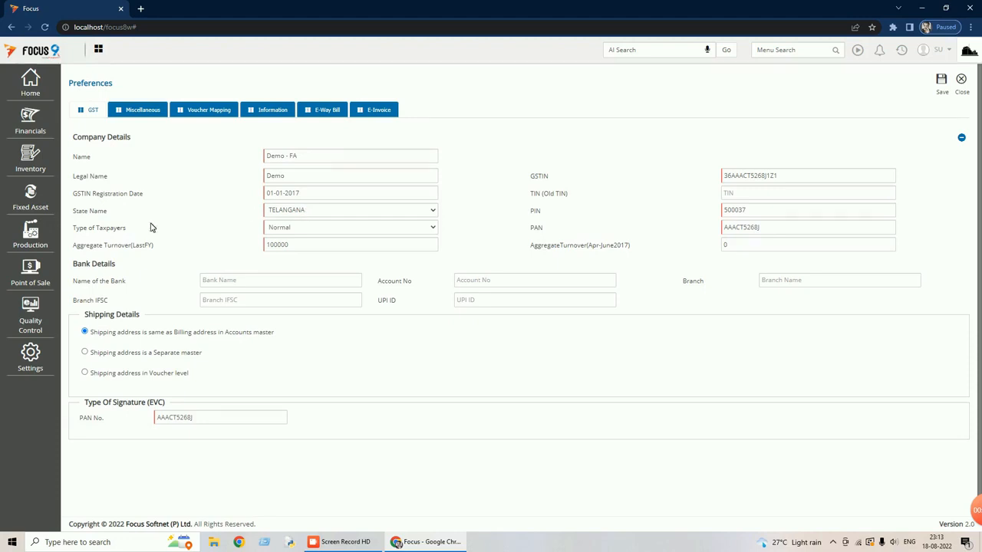
left_click(432, 231)
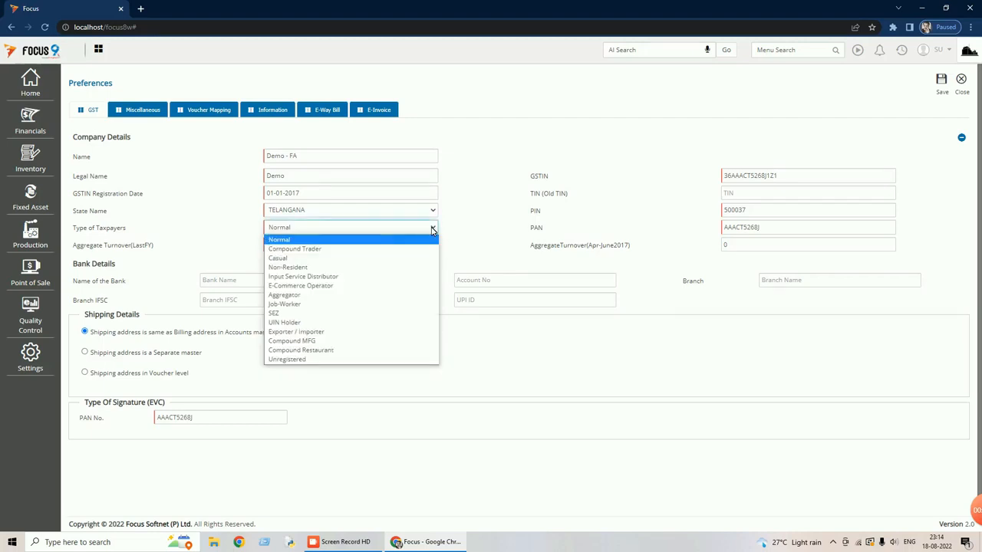
left_click(280, 241)
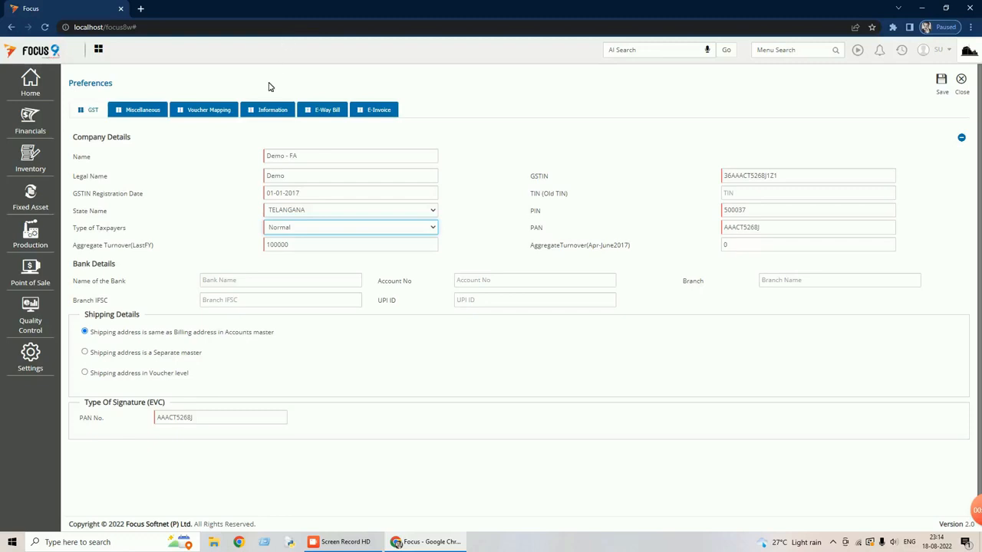
Enter the contact person's name in the GST preferences information, choose Hyderabad as the city and save the preferences.
left_click(271, 111)
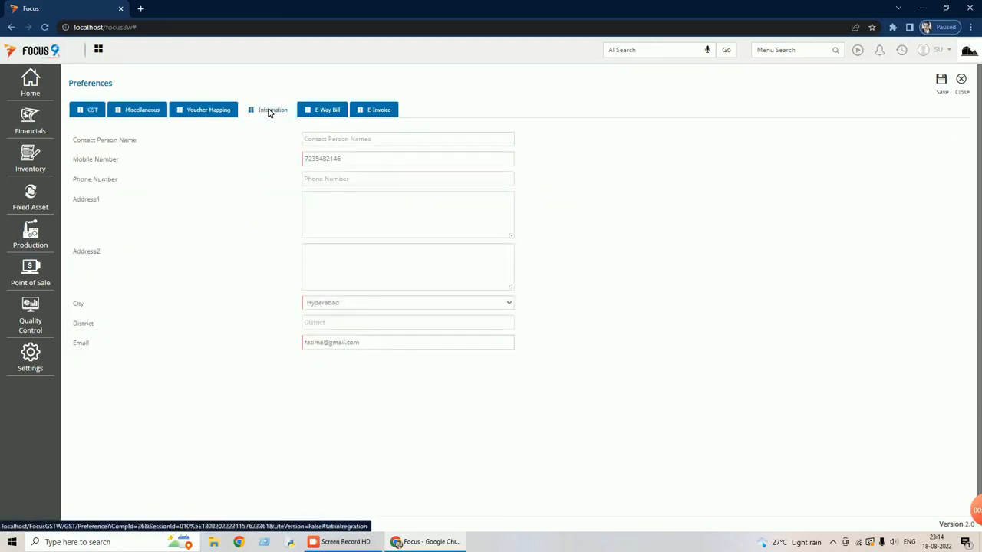
left_click(368, 139)
type("Ch")
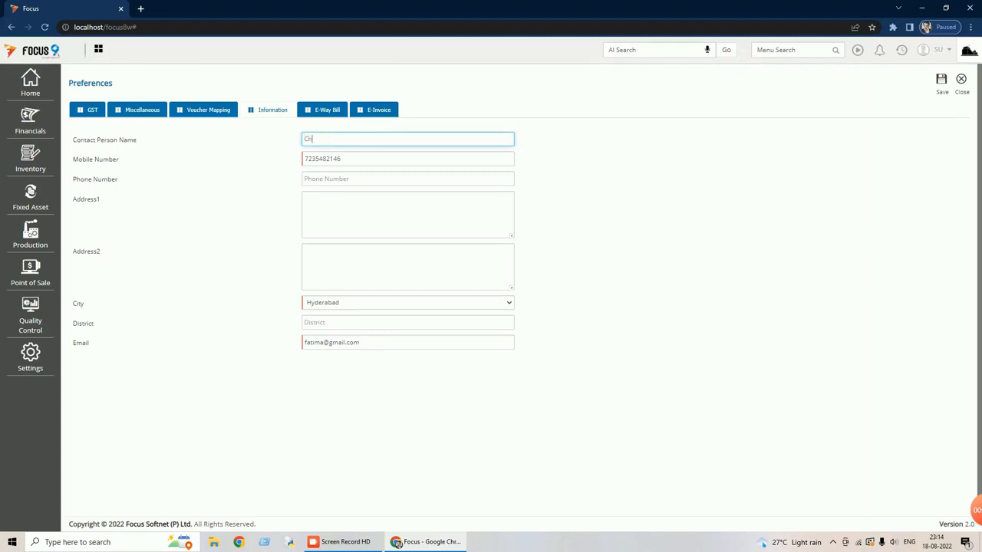
type("akravarthy")
left_click(408, 215)
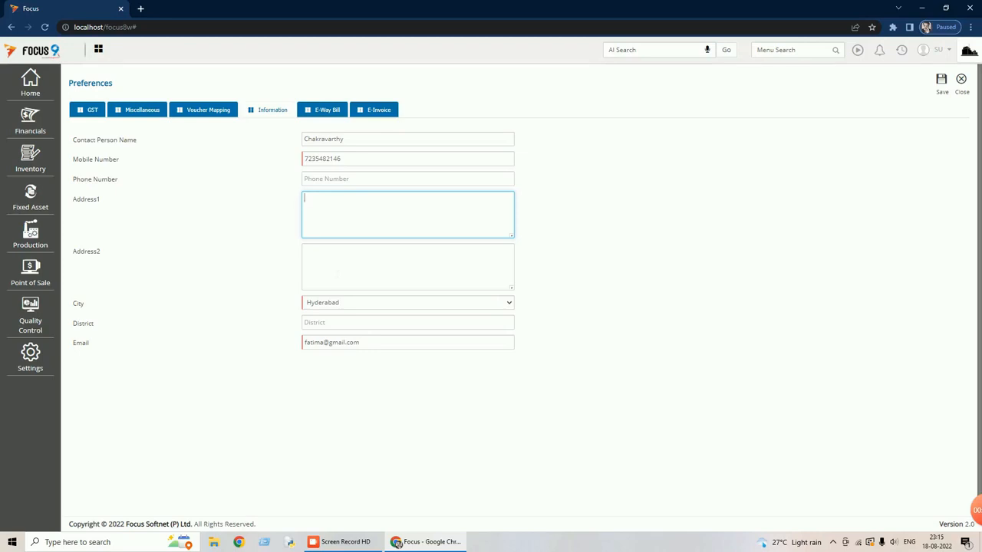
left_click(341, 304)
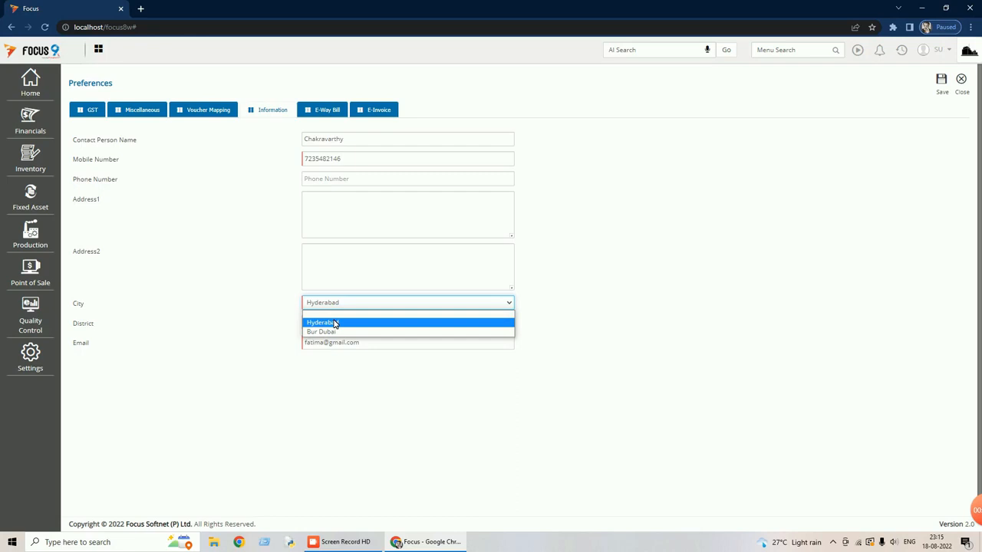
left_click(335, 323)
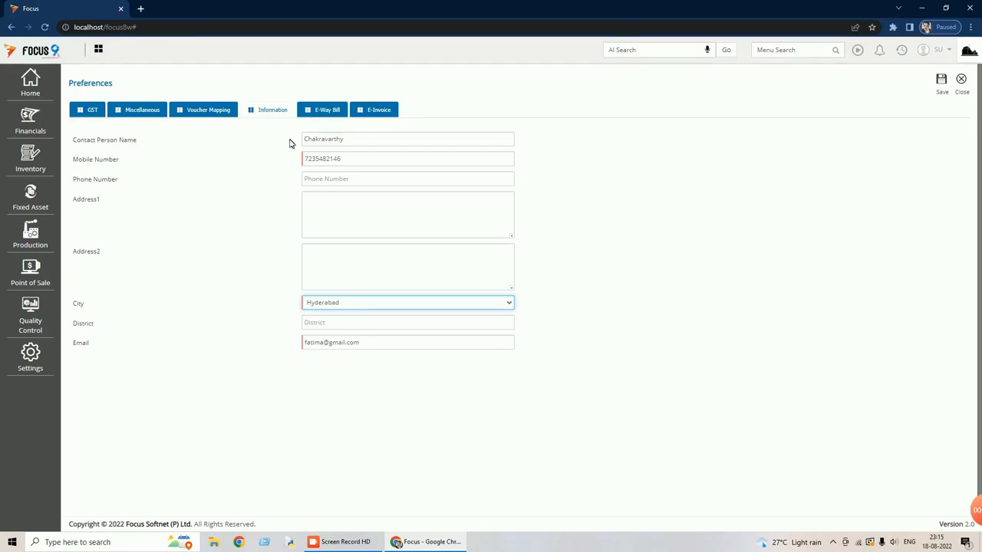
left_click(942, 83)
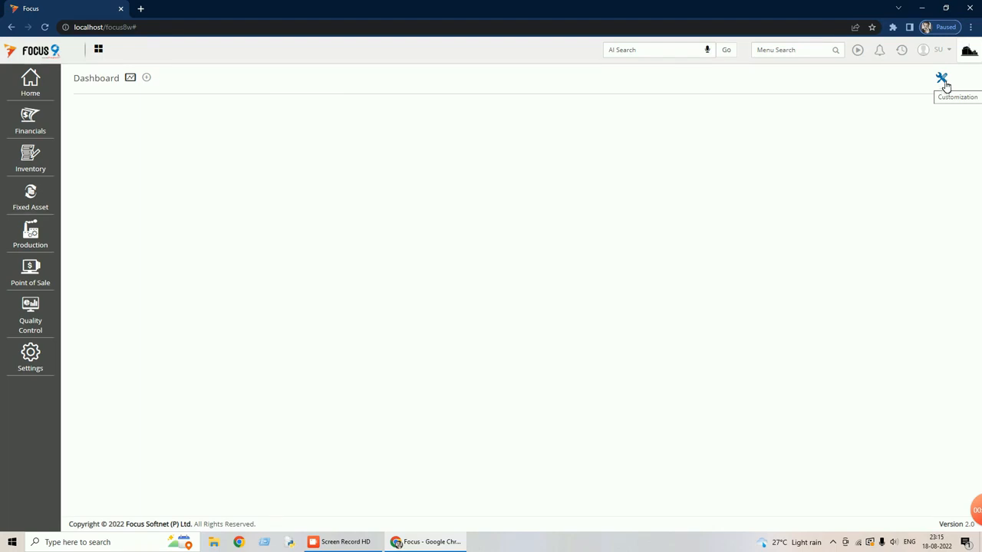
Log out after saving the preferences and sign back in to the Demo - FA company with the user name and account password.
left_click(946, 52)
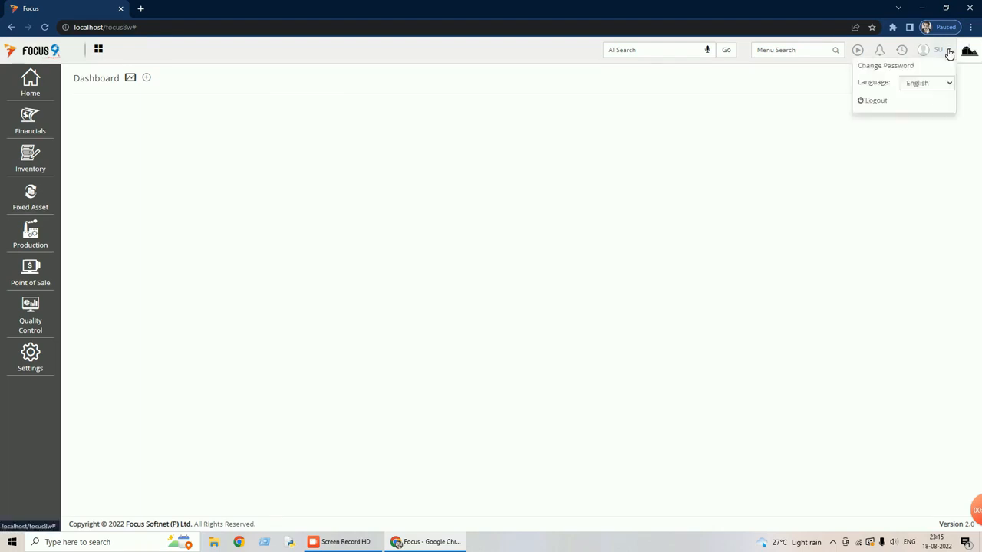
left_click(883, 100)
type("su")
key("Tab")
type("su")
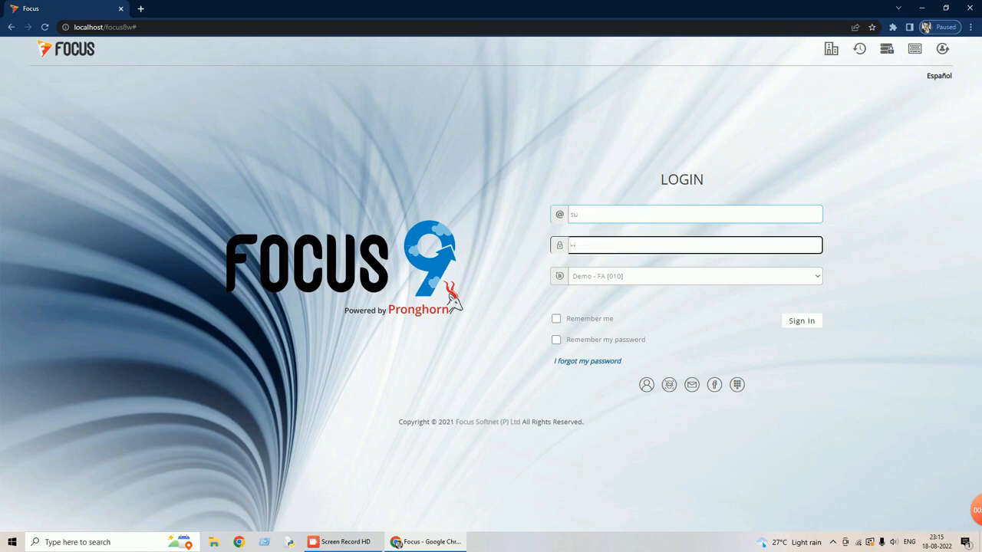
left_click(794, 320)
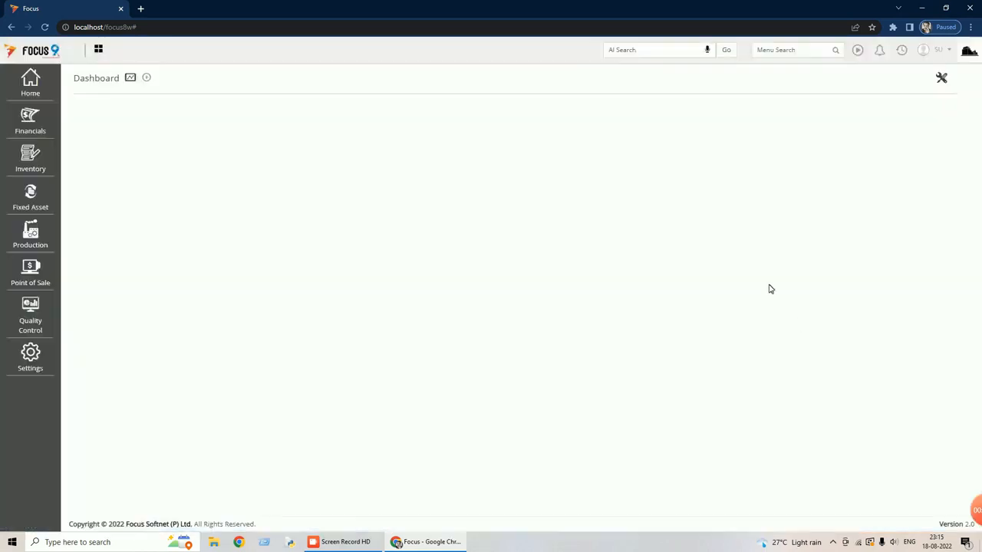
Open the GST preferences under Financials > Statutory again and display the voucher mapping list.
left_click(32, 125)
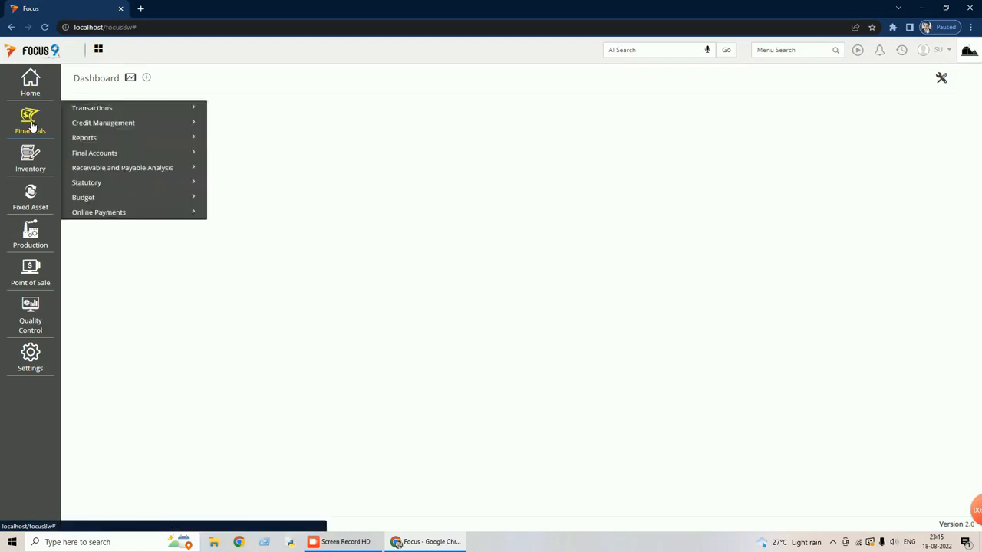
left_click(92, 185)
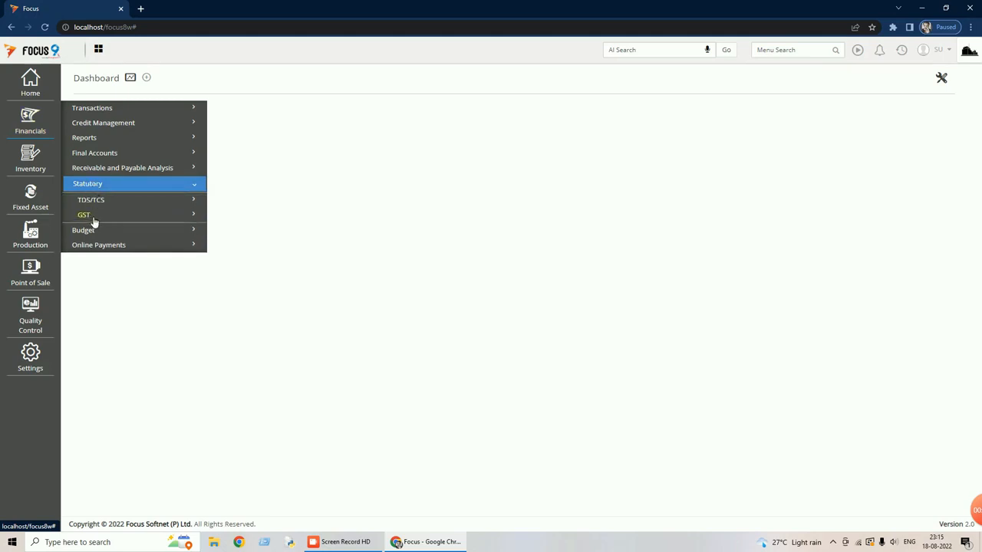
left_click(92, 219)
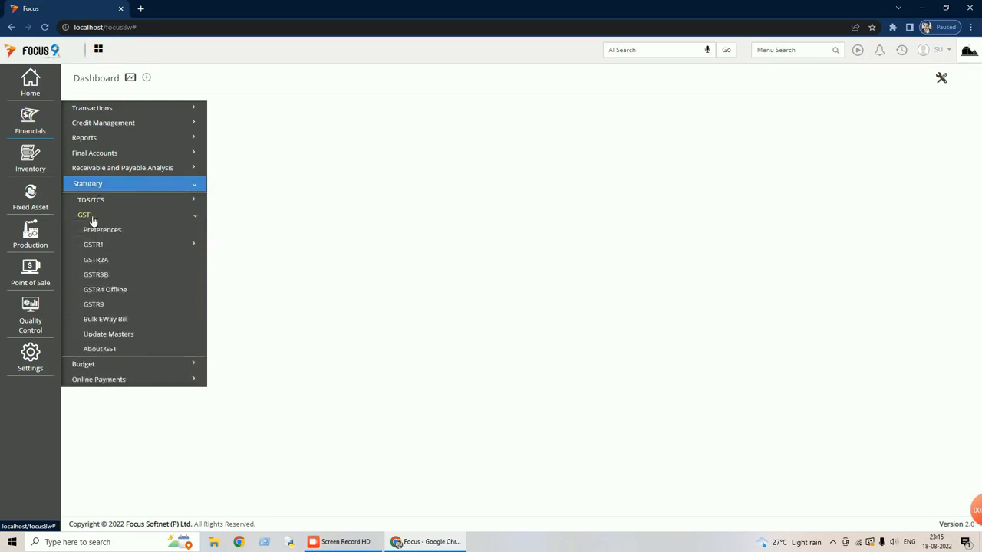
left_click(106, 232)
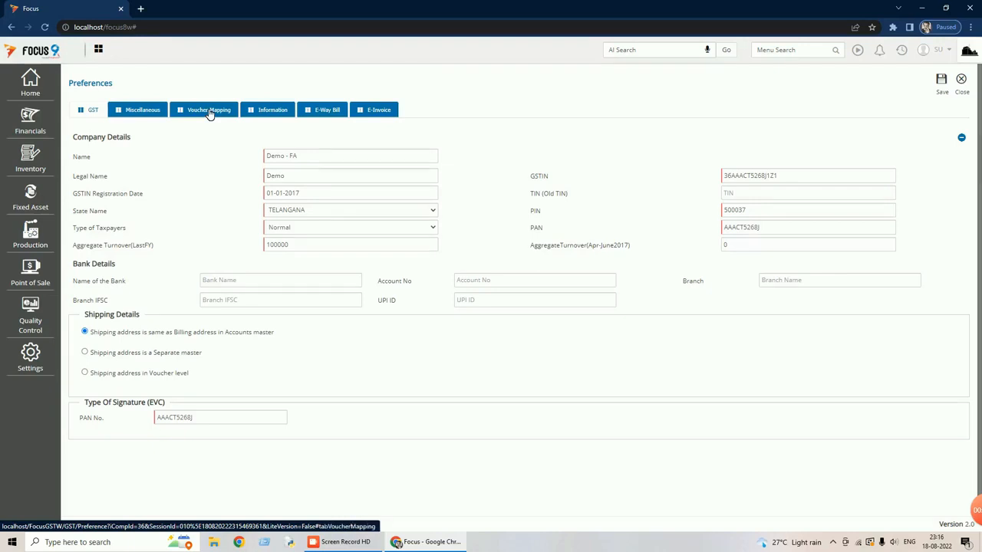
left_click(209, 112)
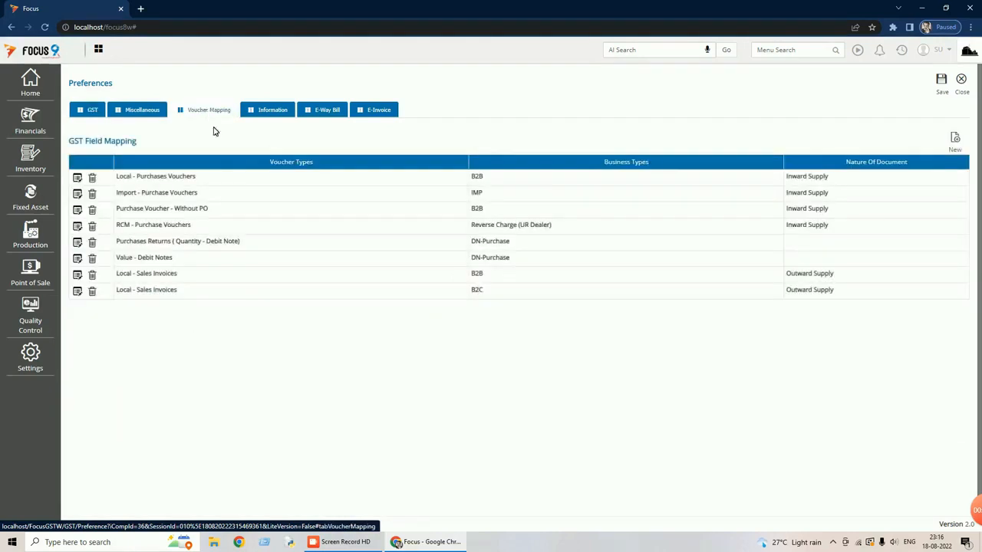
Try to add a GST field mapping for Purchase Voucher - Without PO with business type B2B and nature of document Inward Supply.
left_click(956, 139)
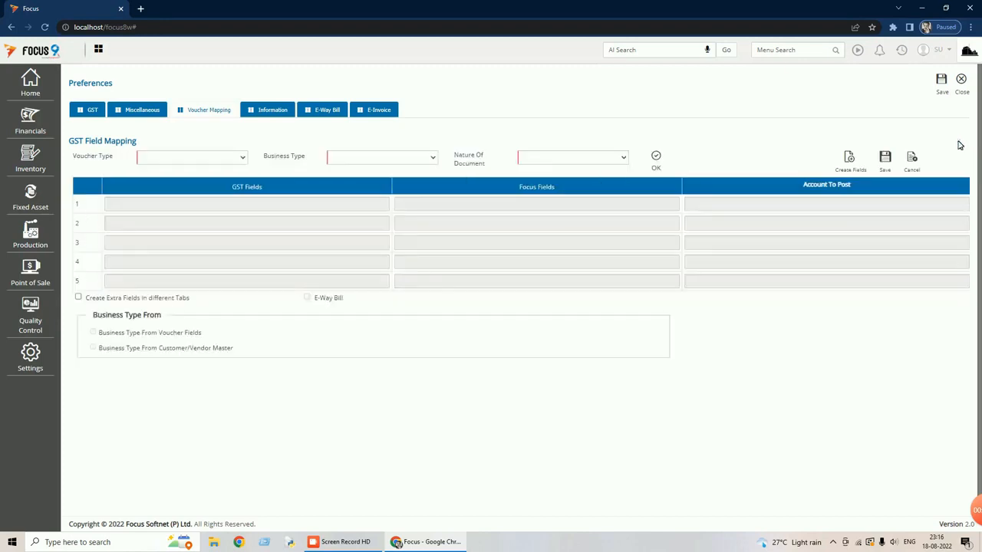
left_click(244, 159)
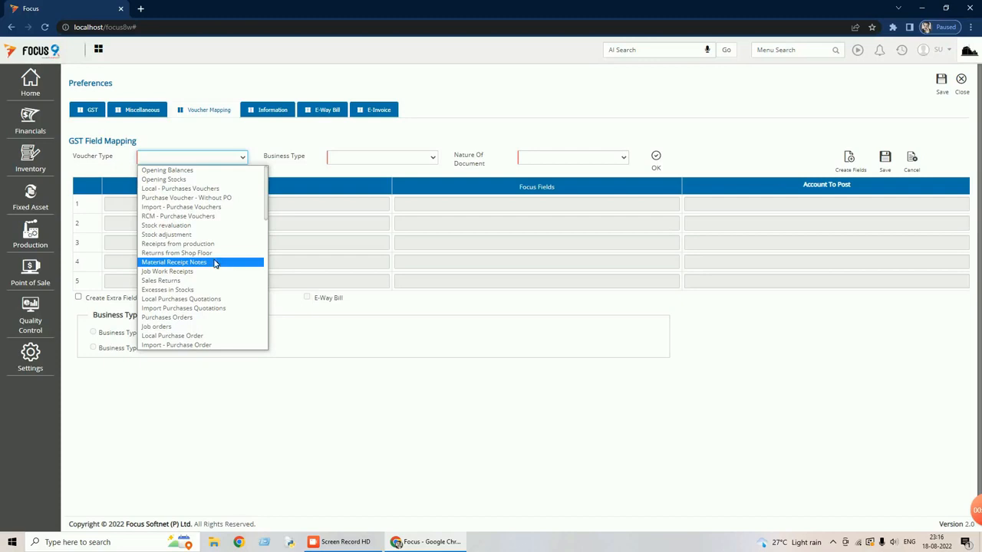
left_click(205, 201)
left_click(430, 159)
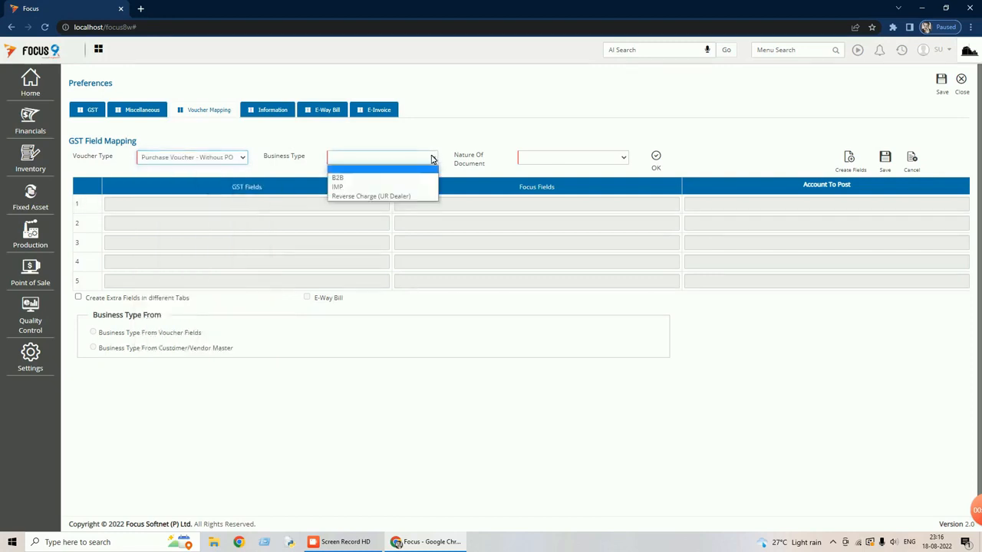
left_click(367, 177)
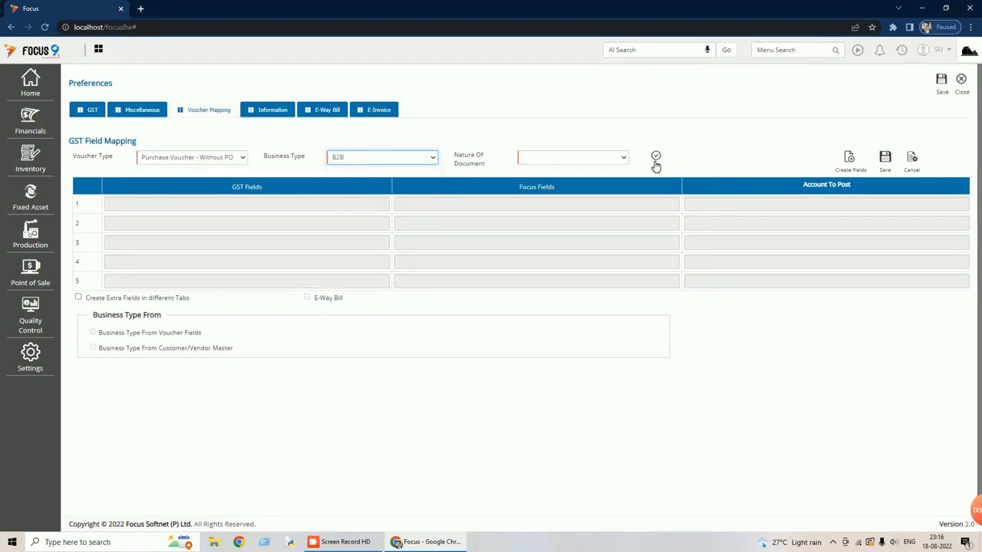
left_click(625, 158)
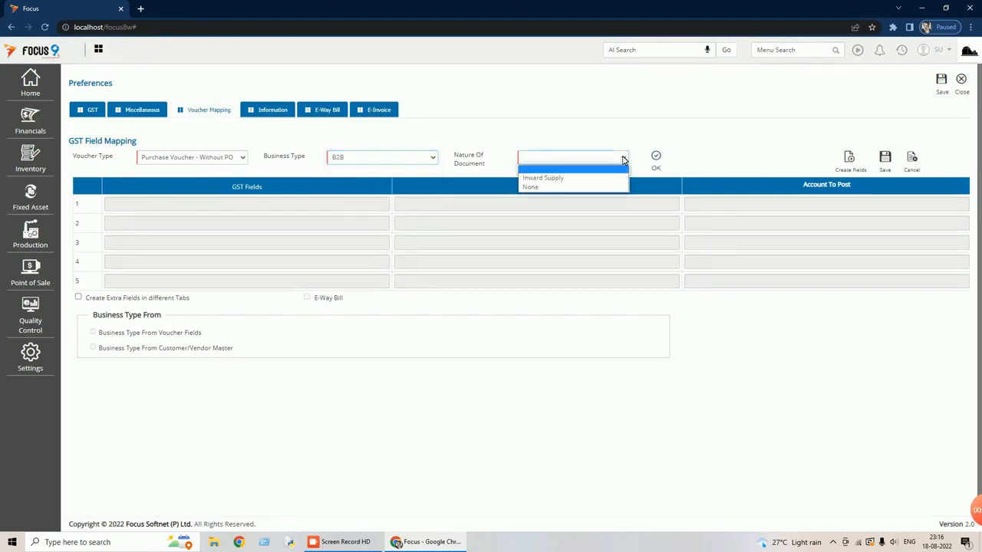
left_click(560, 178)
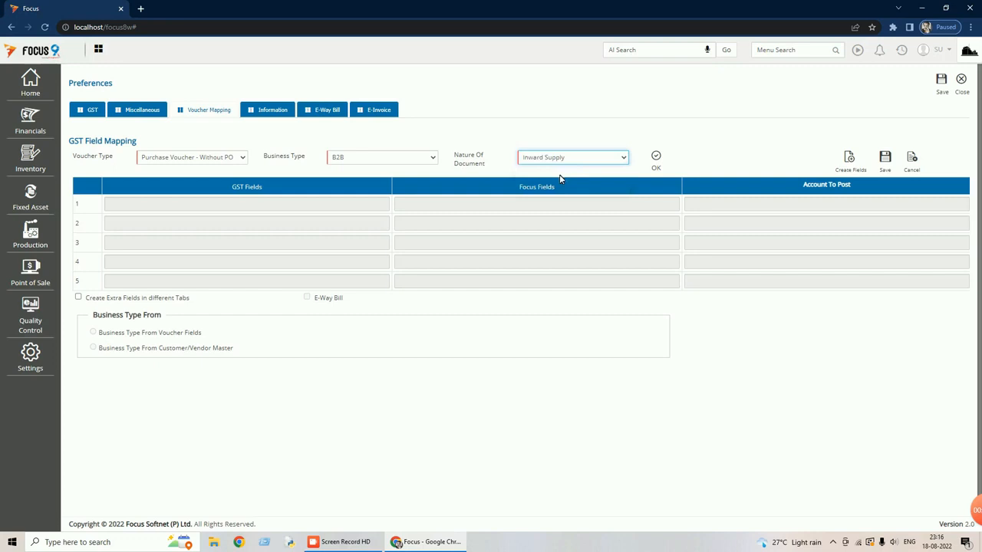
left_click(657, 163)
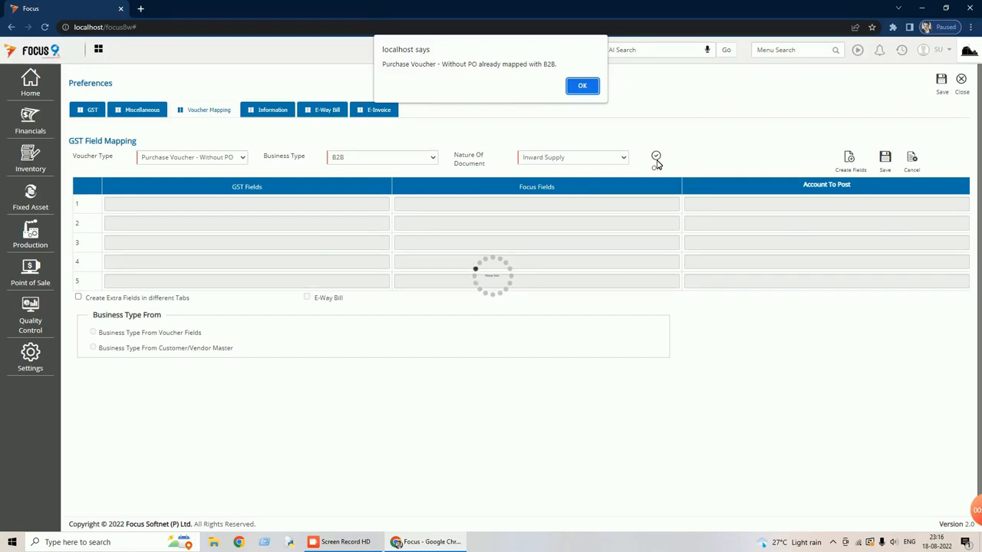
left_click(583, 86)
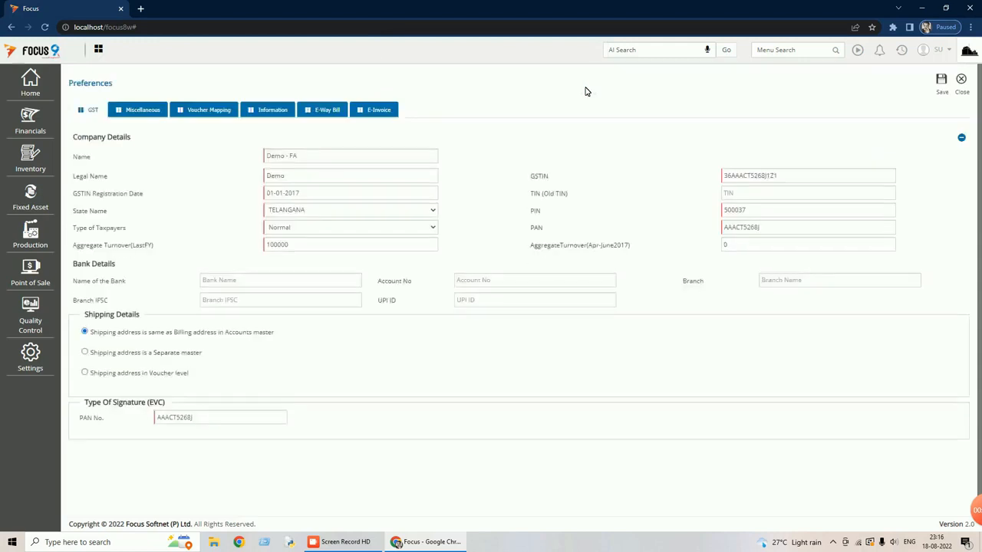
Return to the GST voucher mapping list and save the preferences.
left_click(205, 112)
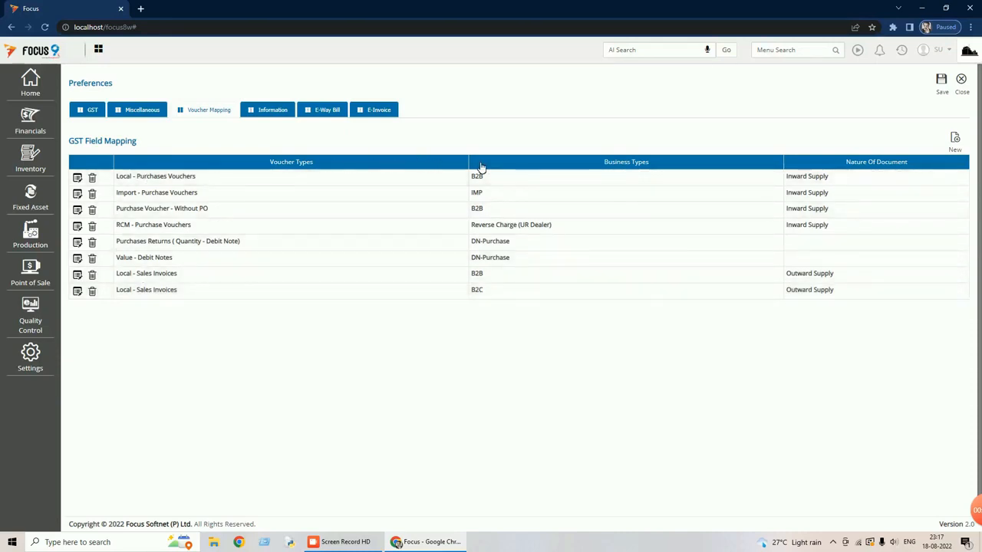
left_click(942, 82)
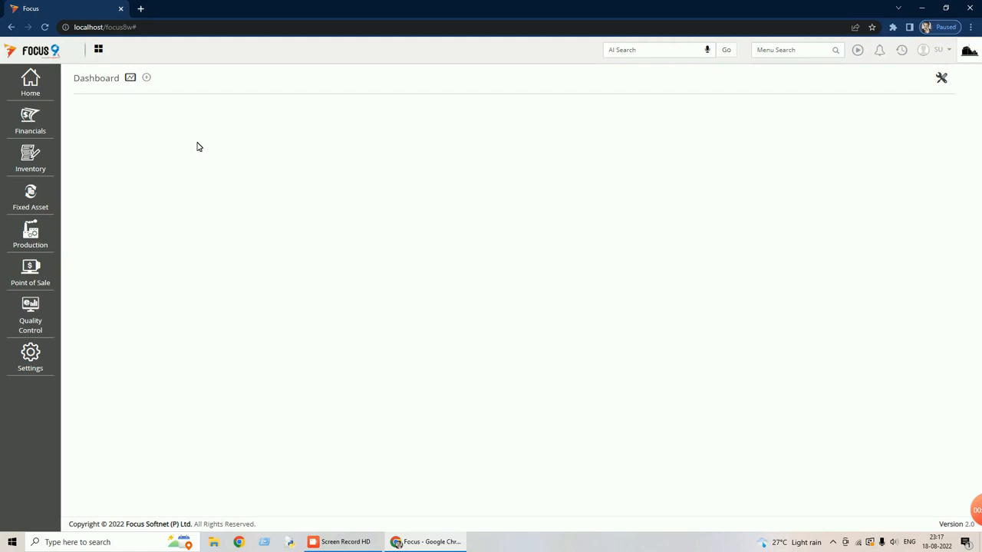
Open voucher number 1 from the Local - Purchases Vouchers under Financials > Transactions > Purchases.
left_click(37, 121)
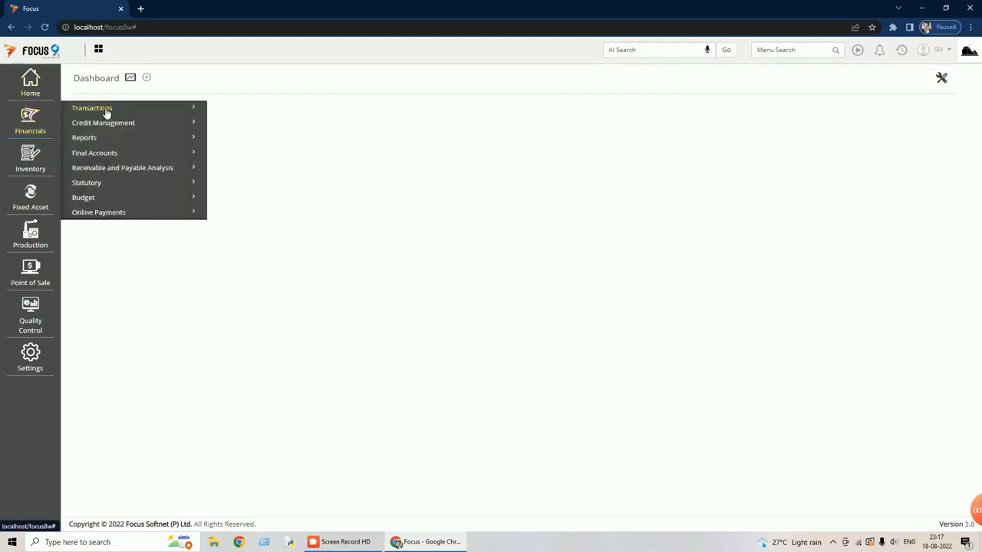
left_click(107, 113)
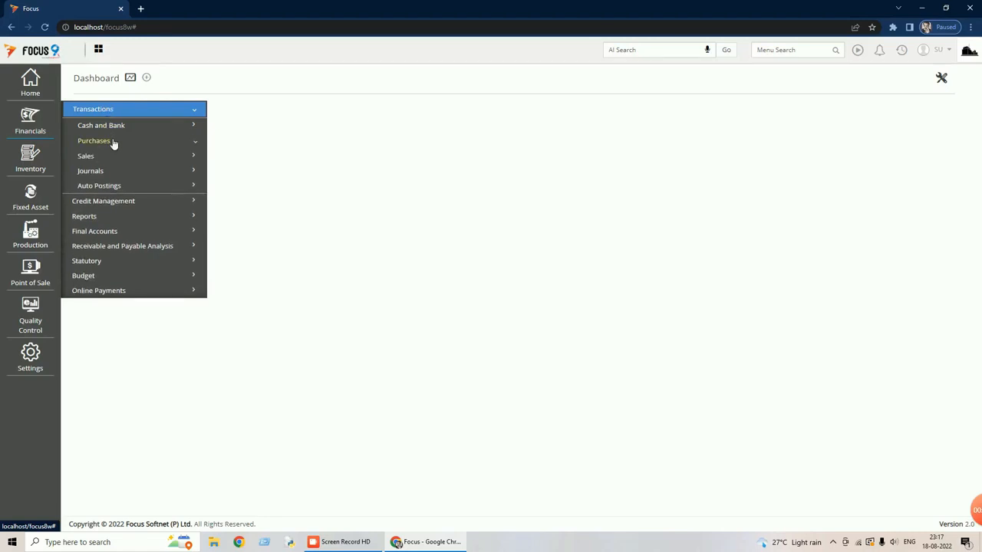
left_click(114, 142)
left_click(129, 157)
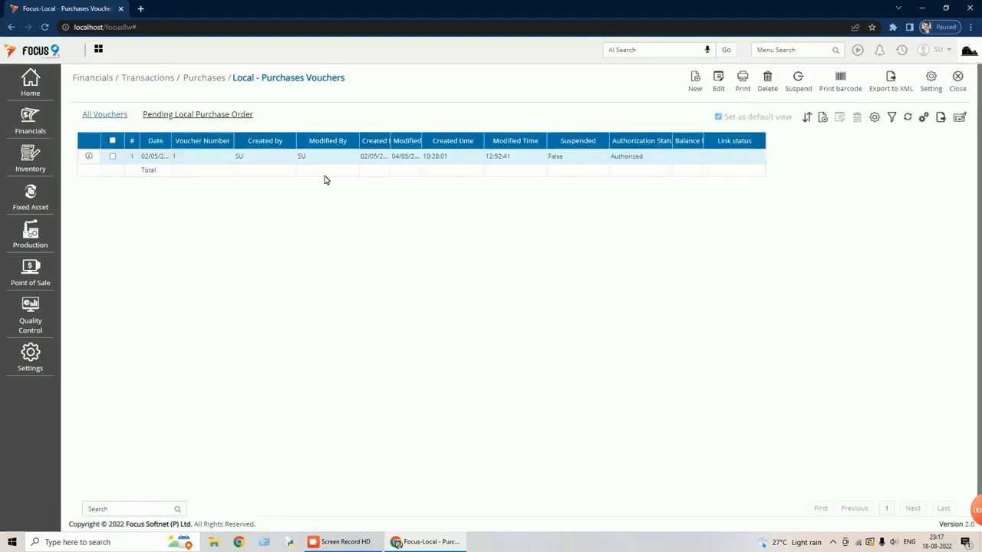
double_click(359, 157)
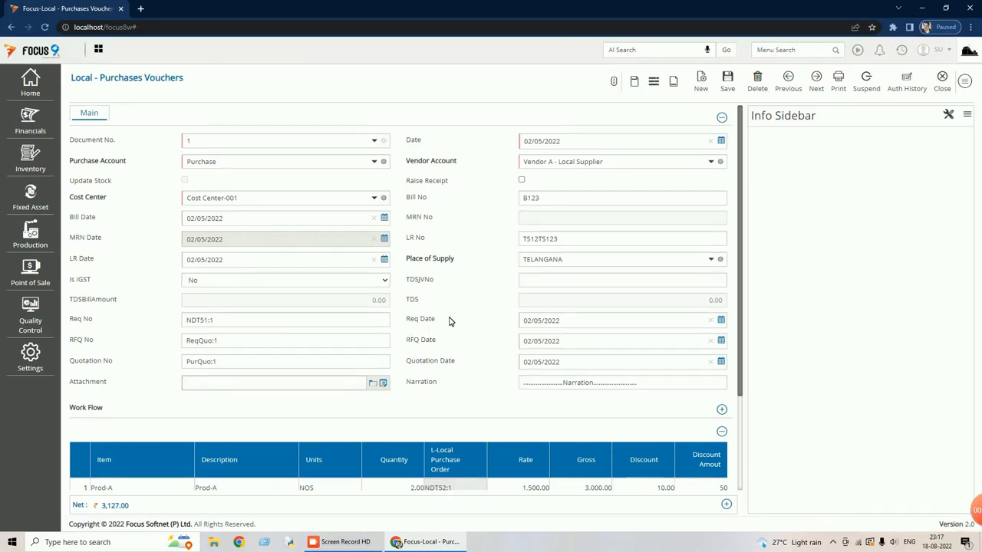
Examine the voucher's Is IGST choices, keeping No, and its item columns from Taxable Value through CGST, SGST, IGST and Cess to Type of Purchase.
scroll(450, 321, "down", 2)
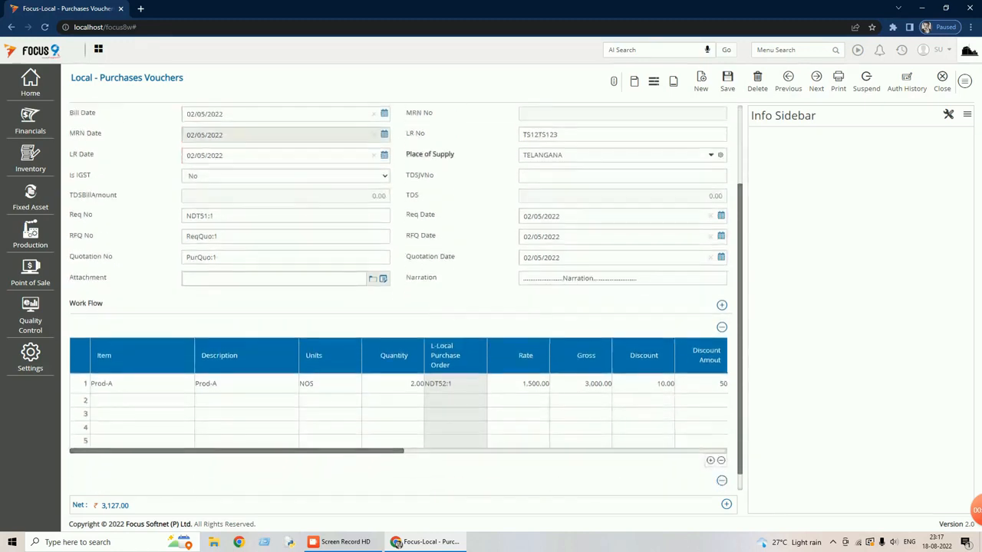
left_click(382, 178)
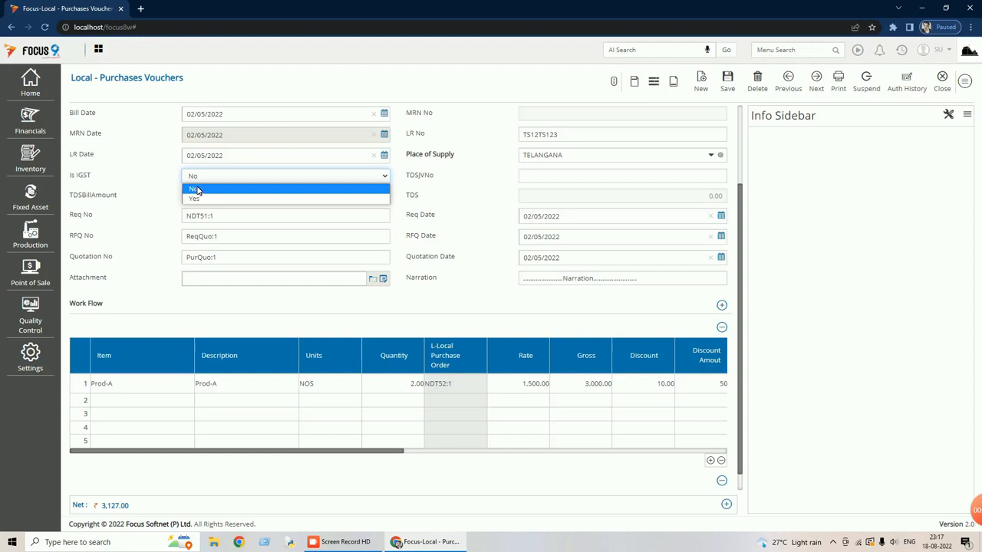
left_click(266, 183)
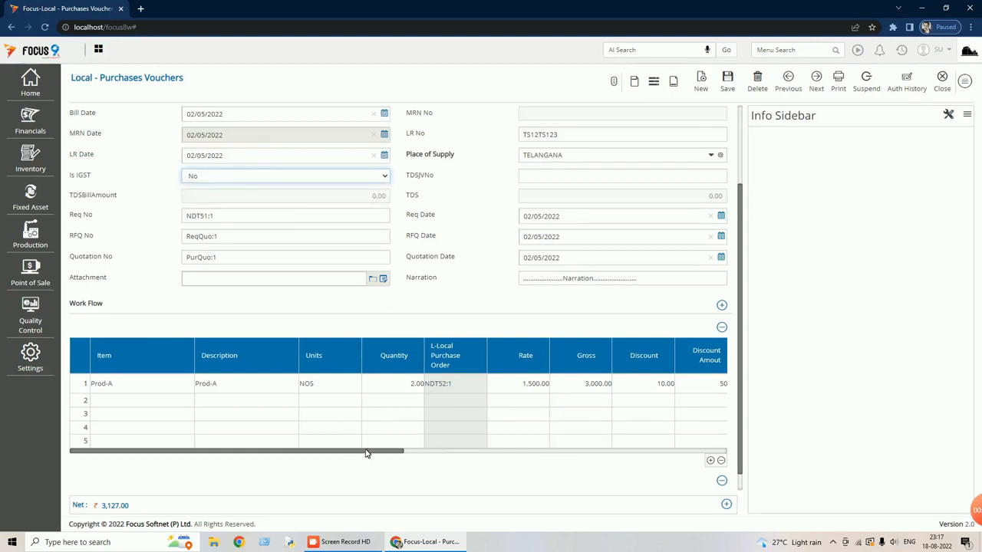
left_click_drag(366, 453, 551, 434)
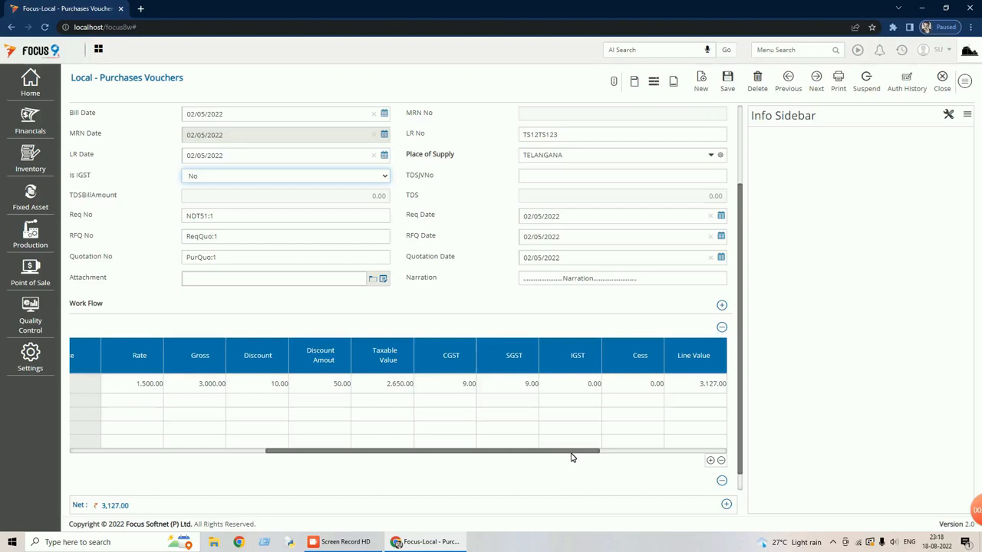
left_click_drag(592, 453, 710, 454)
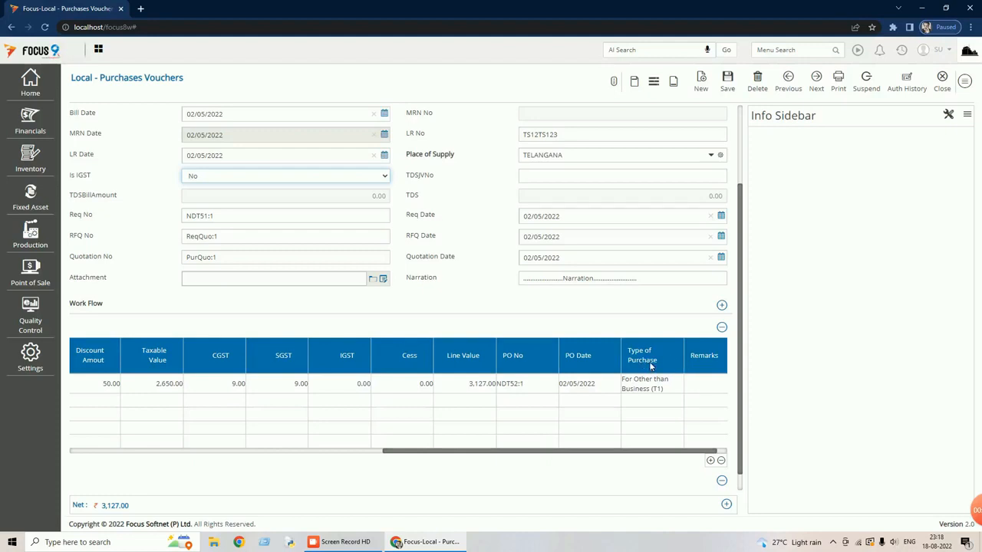
left_click_drag(592, 456, 606, 452)
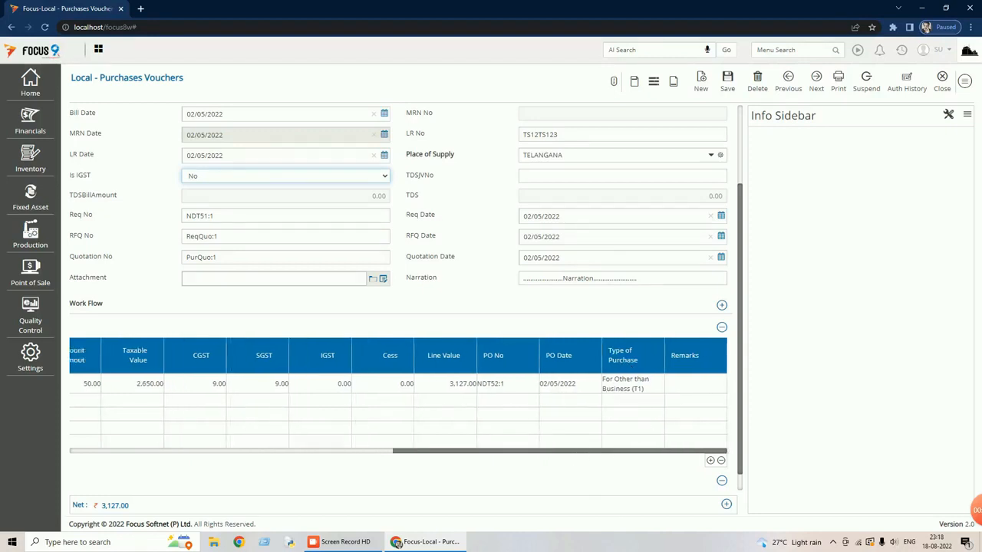
scroll(438, 277, "up", 3)
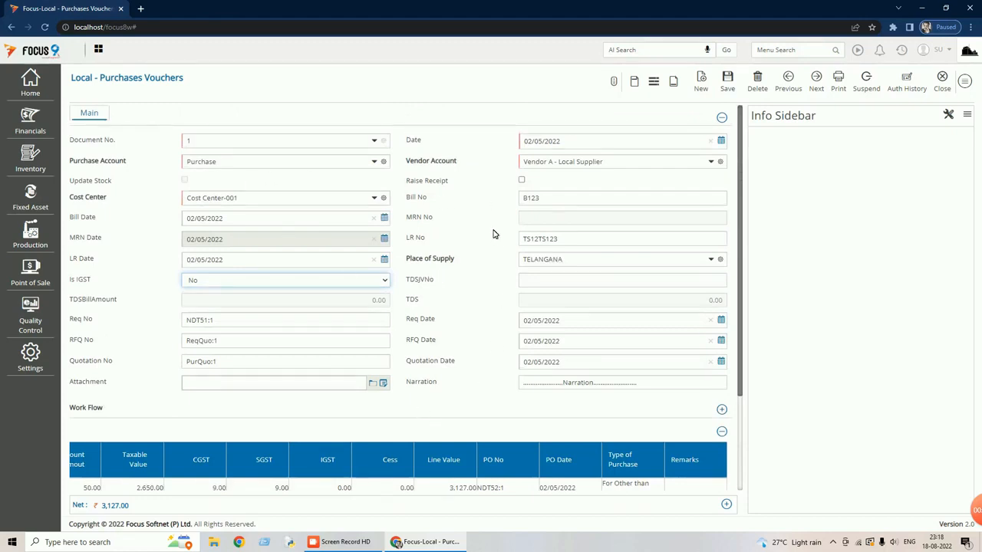
Leave the local purchase voucher, view a blank RCM - Purchase Vouchers entry under Financials > Transactions > Purchases, and close it.
left_click(944, 83)
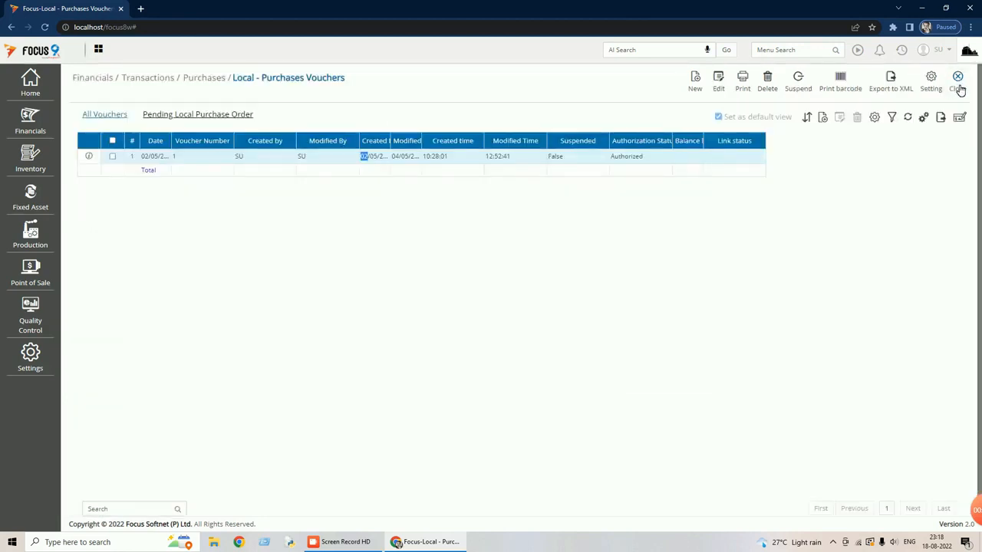
left_click(959, 90)
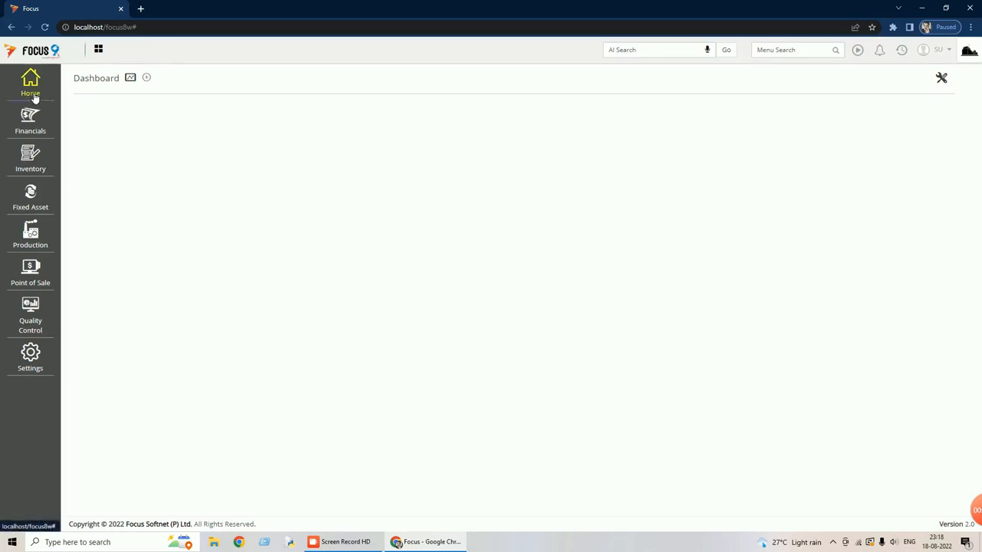
left_click(37, 123)
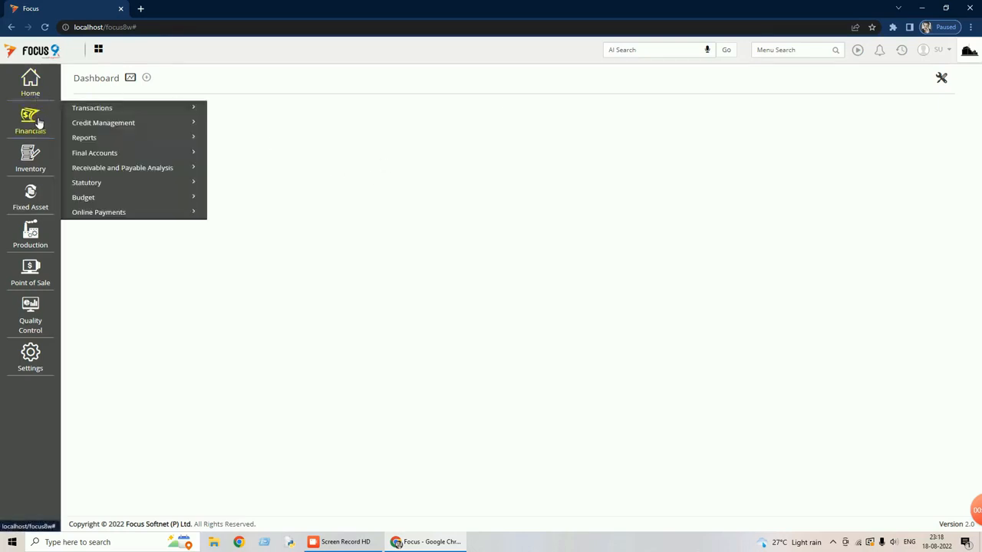
left_click(98, 111)
left_click(108, 142)
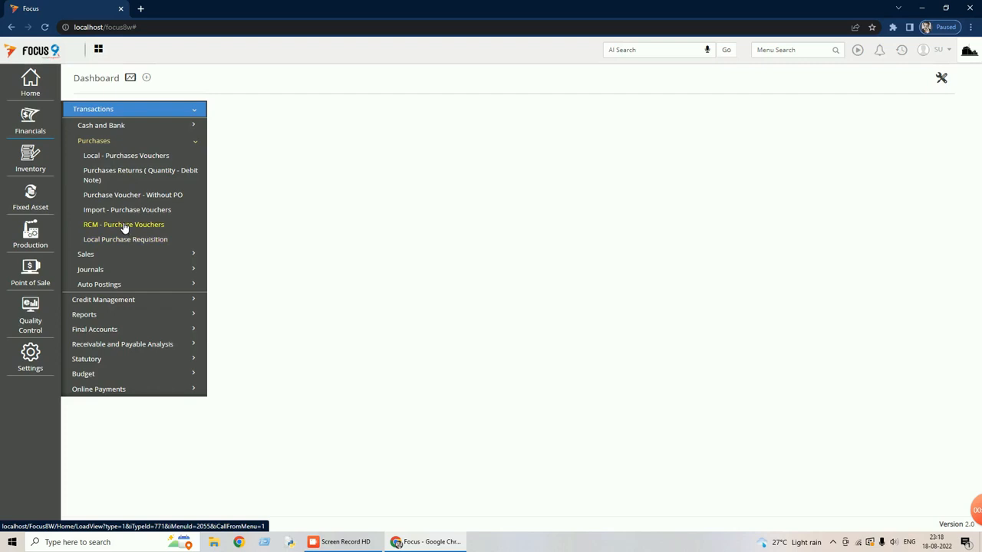
left_click(124, 225)
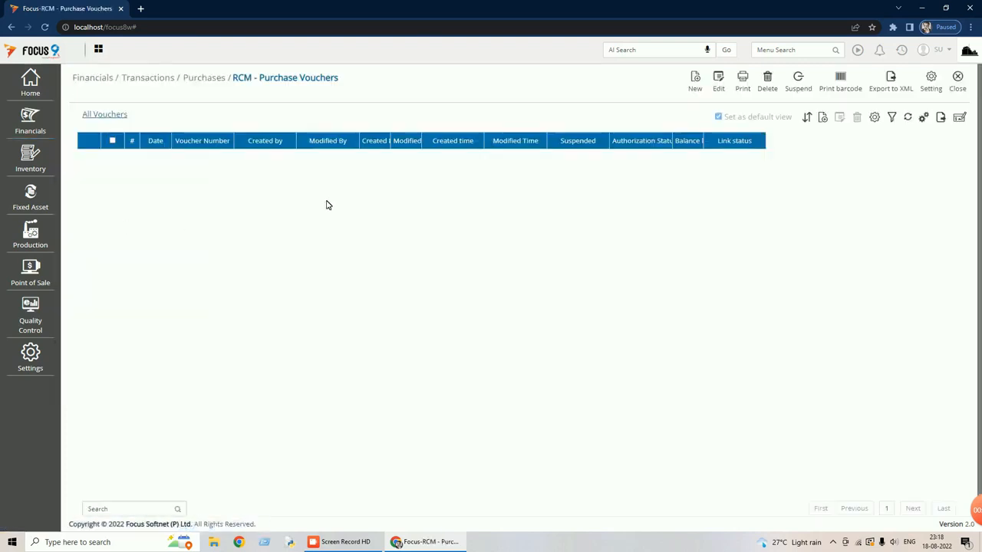
left_click(693, 91)
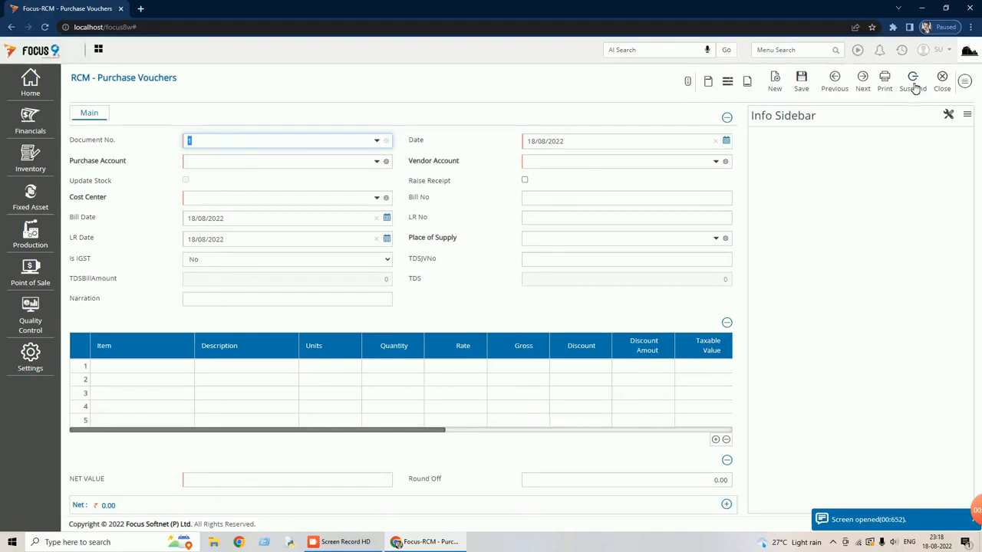
left_click(940, 80)
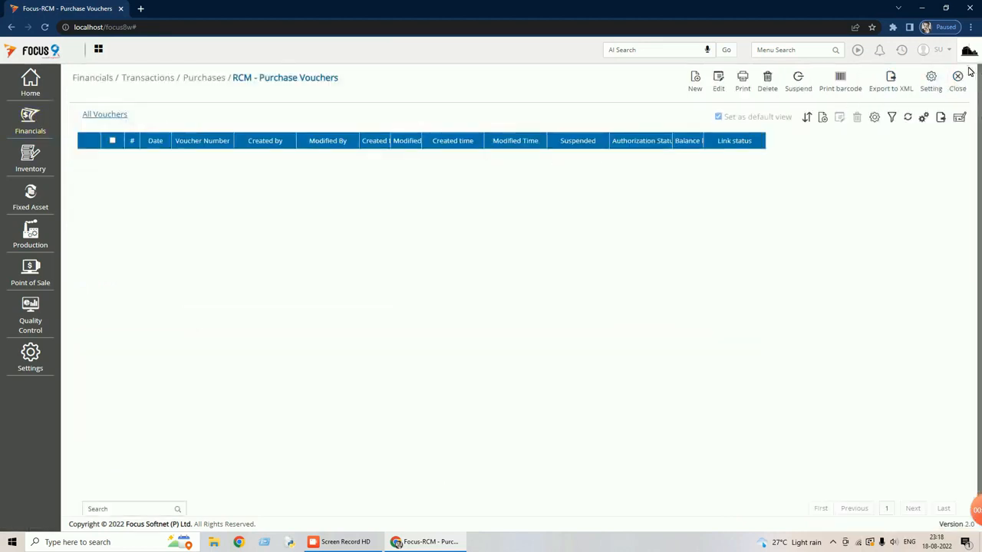
Open voucher number 1 from Local - Sales Invoices under Financials > Transactions > Sales.
left_click(40, 127)
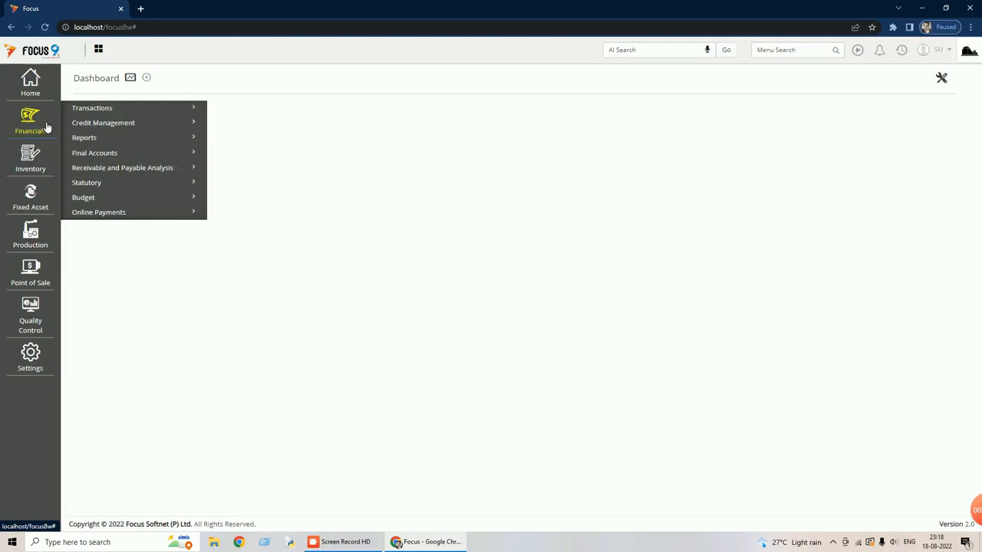
left_click(116, 108)
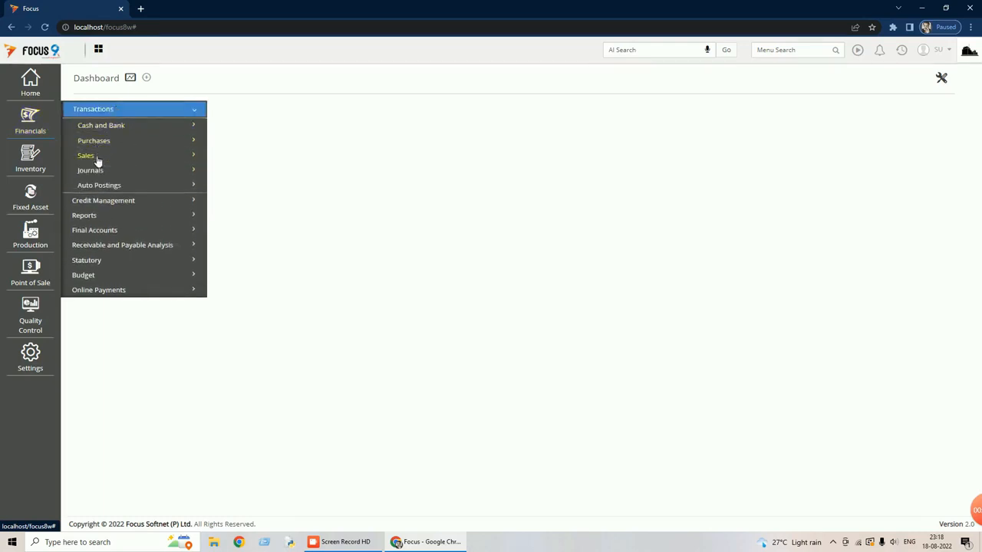
left_click(94, 157)
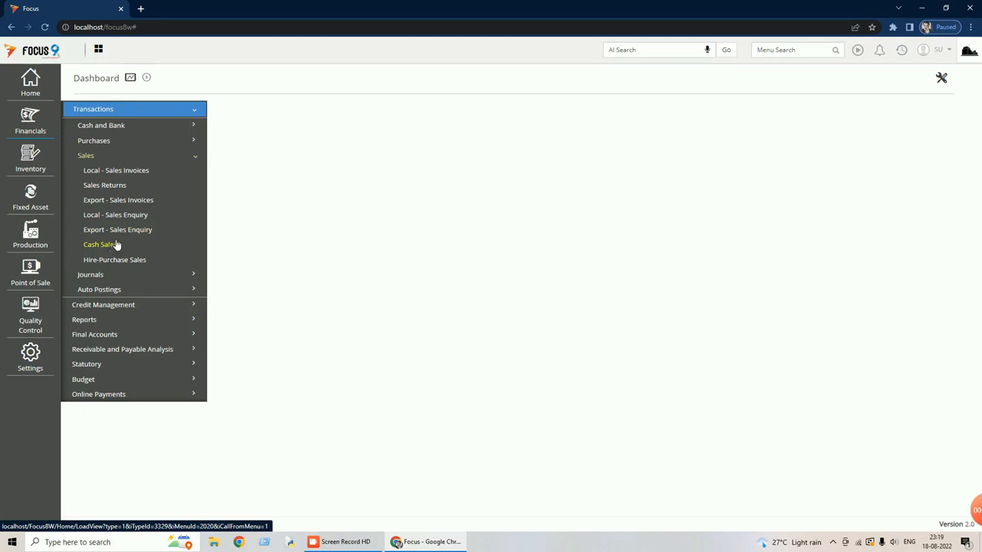
left_click(127, 175)
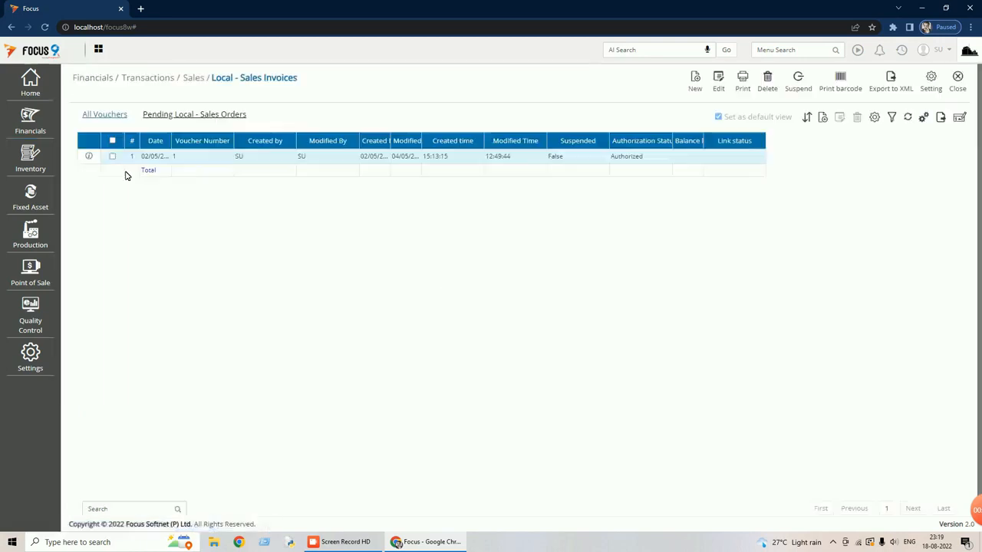
double_click(272, 158)
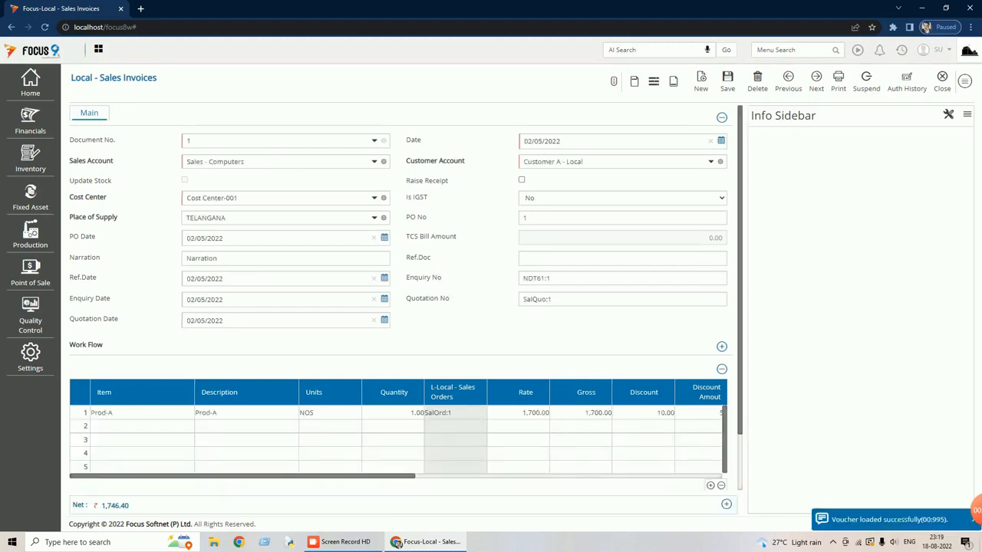
Examine the sales invoice's tax columns from Taxable Value through Cess and its posting details, then return to the dashboard.
left_click_drag(387, 481, 701, 489)
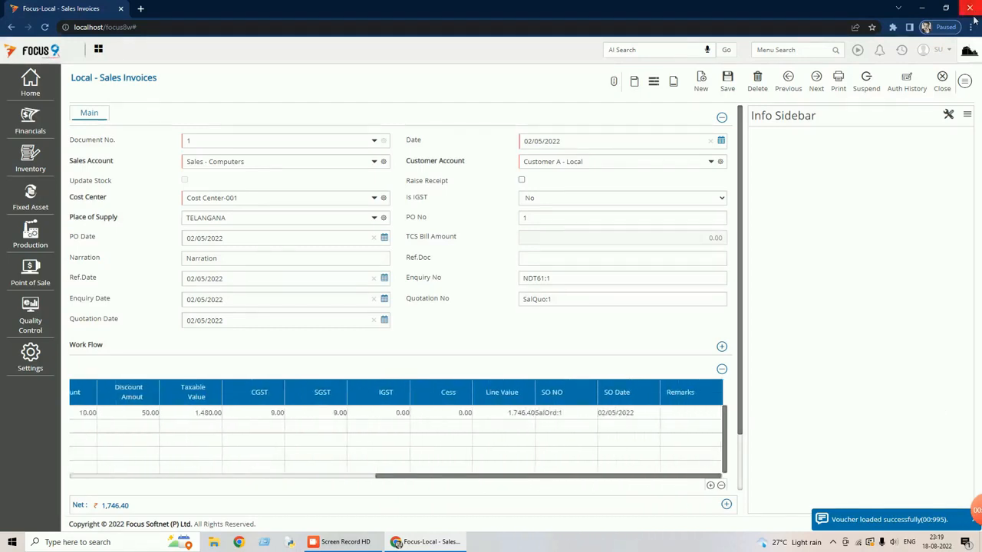
left_click(965, 80)
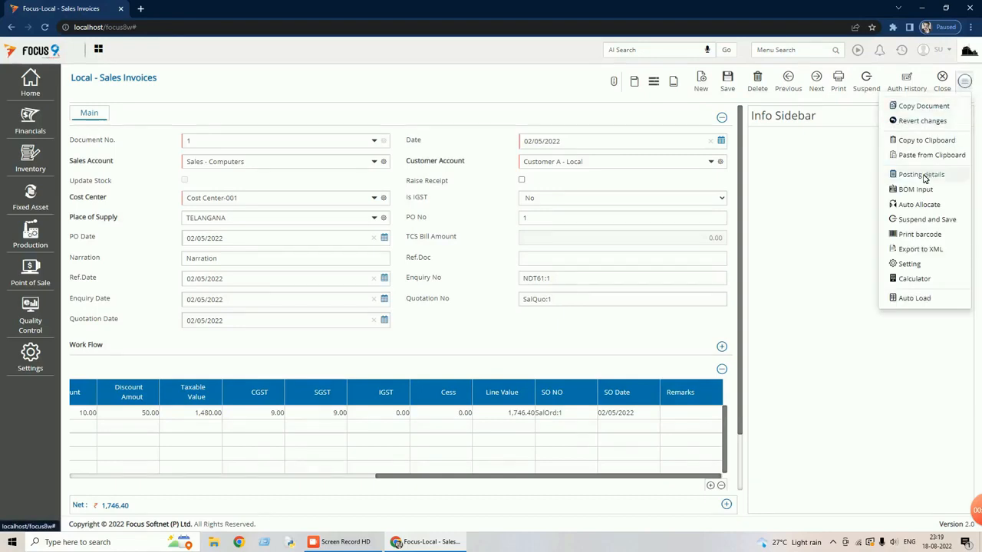
left_click(921, 175)
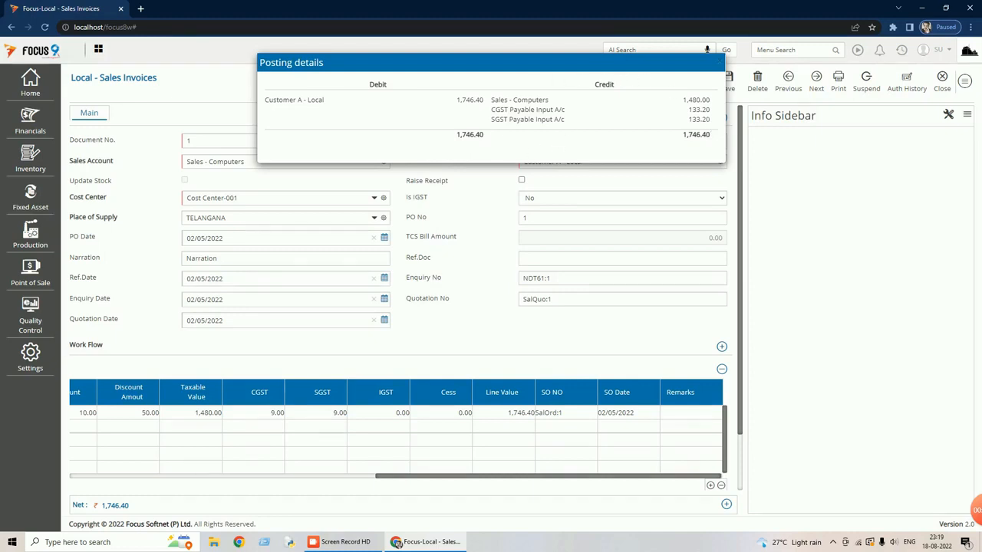
left_click(941, 90)
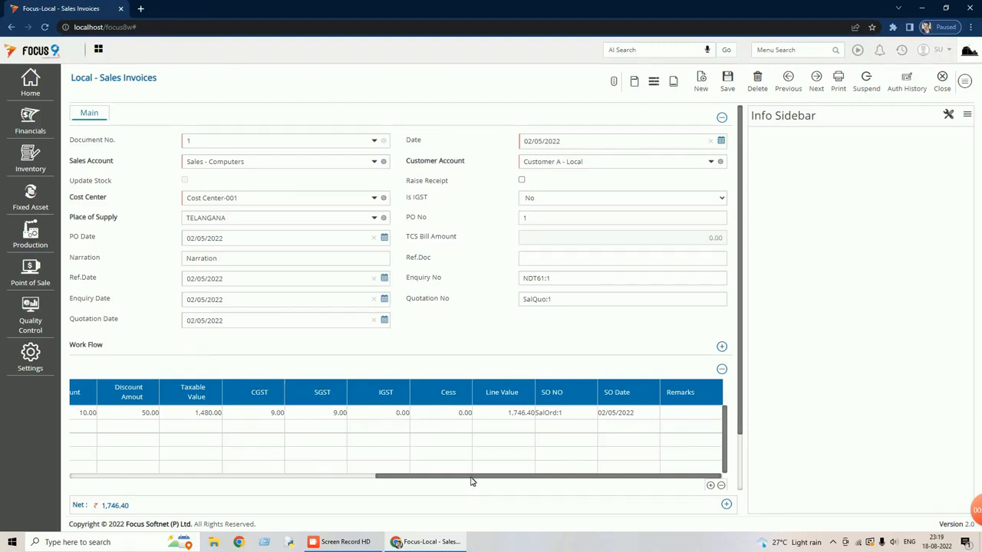
left_click_drag(468, 481, 150, 475)
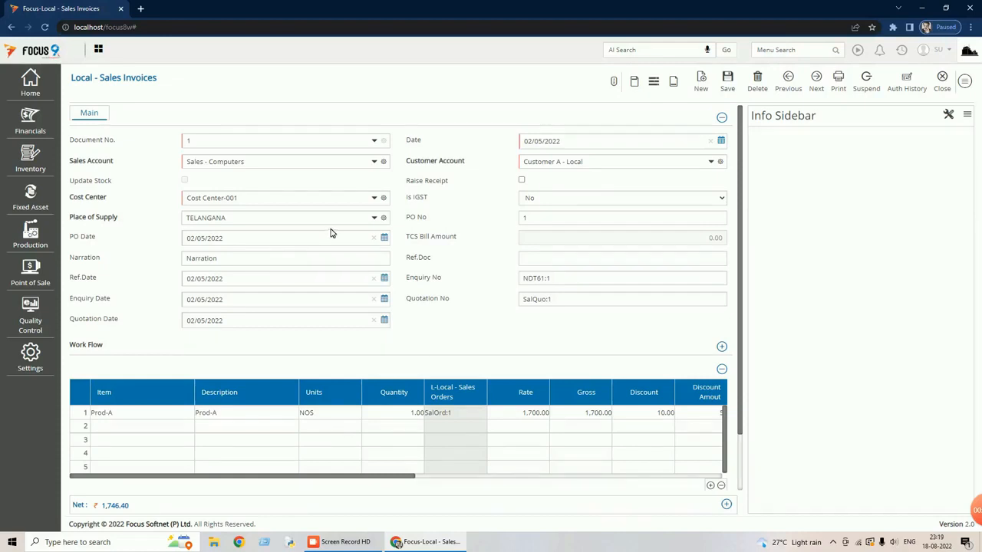
left_click(944, 80)
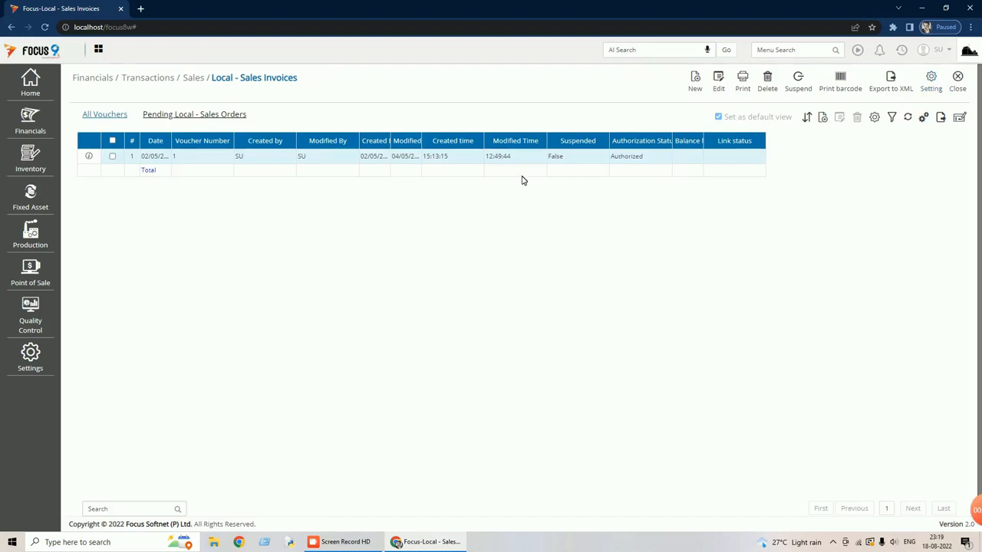
left_click(958, 82)
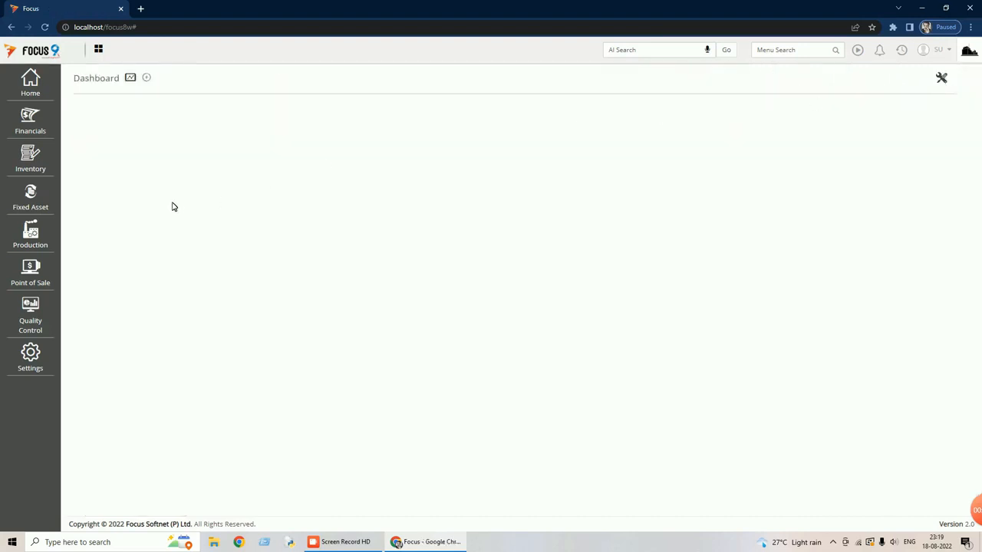
Show the GST functions available under Financials > Statutory.
left_click(38, 129)
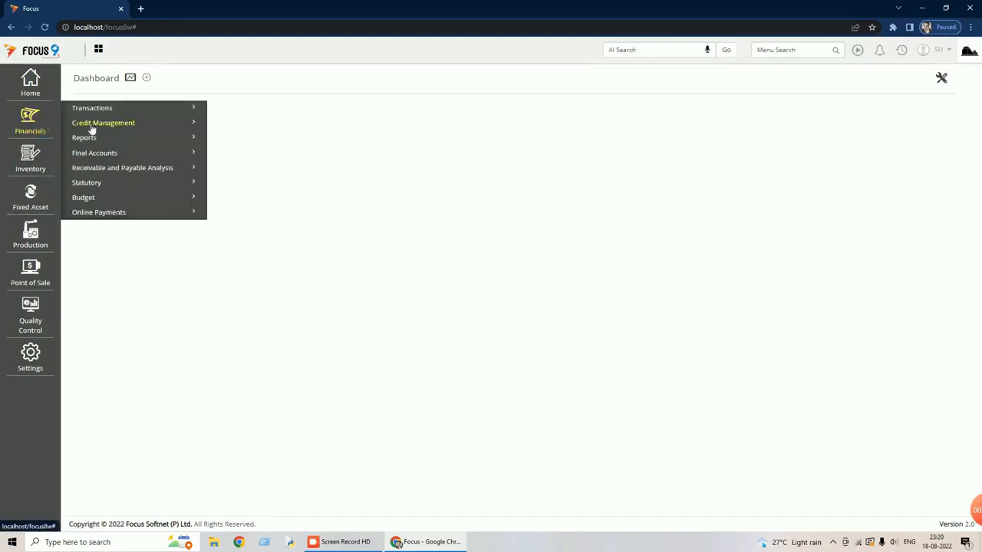
left_click(108, 188)
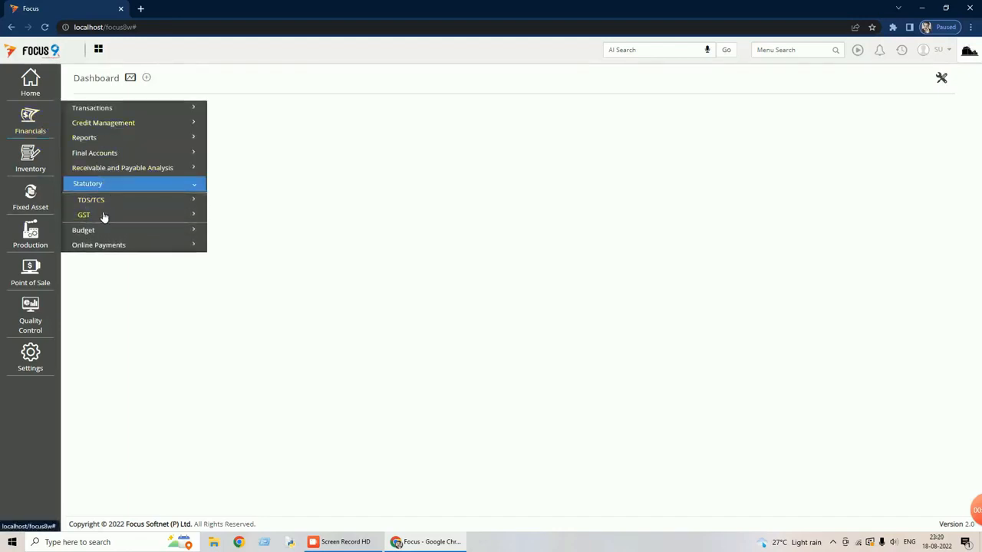
left_click(103, 216)
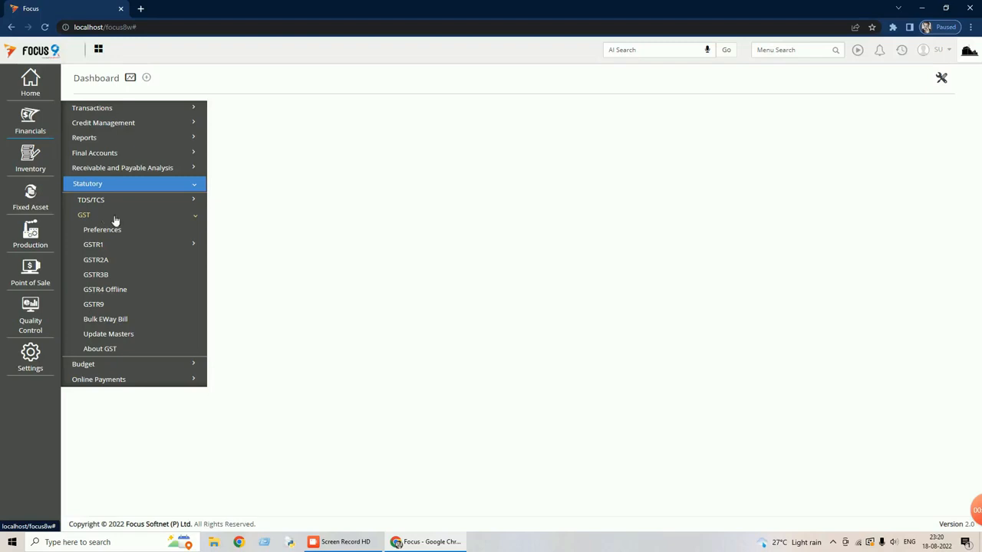